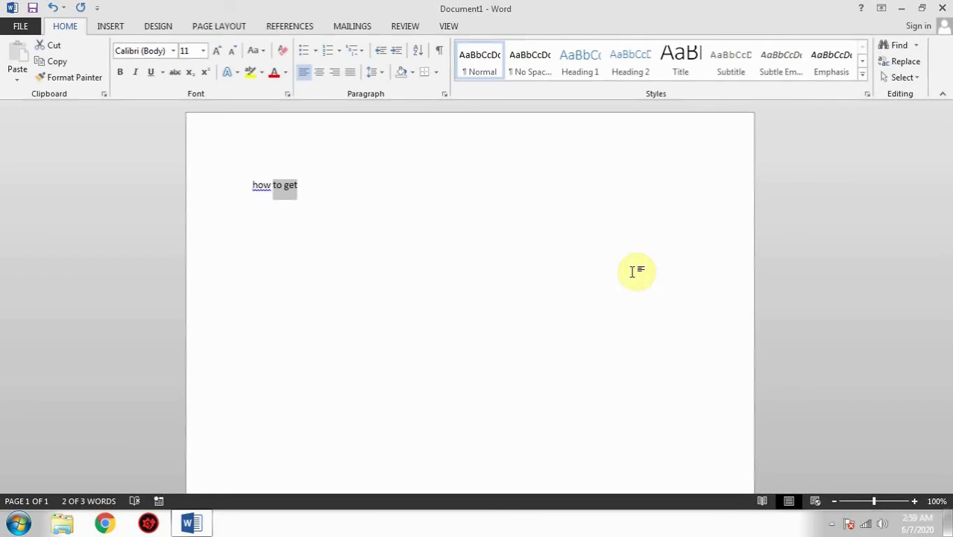
- Clear the existing text from the page and generate sample paragraphs with the =rand() formula
{"action": "key", "text": "BackSpace"}
{"action": "key", "text": "BackSpace"}
{"action": "key", "text": "BackSpace"}
{"action": "key", "text": "BackSpace"}
{"action": "key", "text": "BackSpace"}
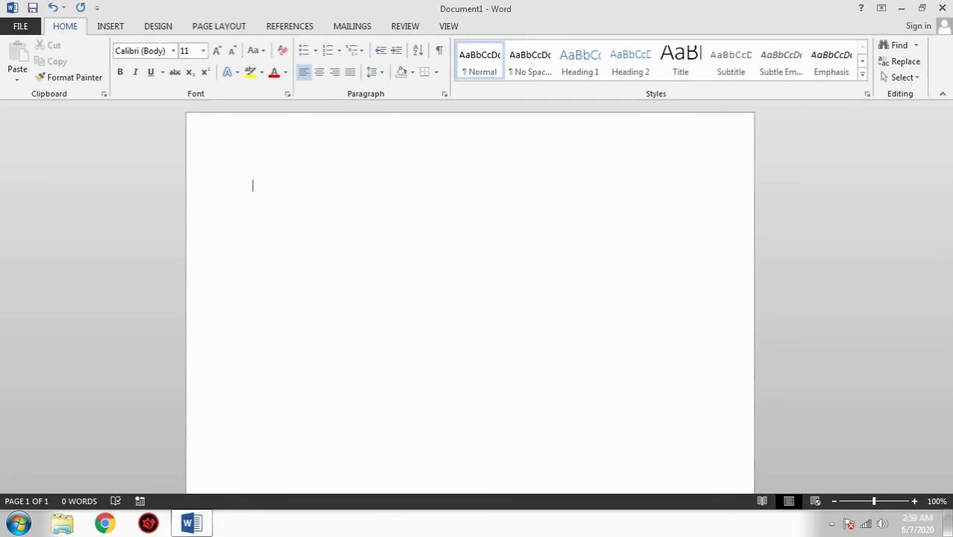
{"action": "type", "text": "=rand()"}
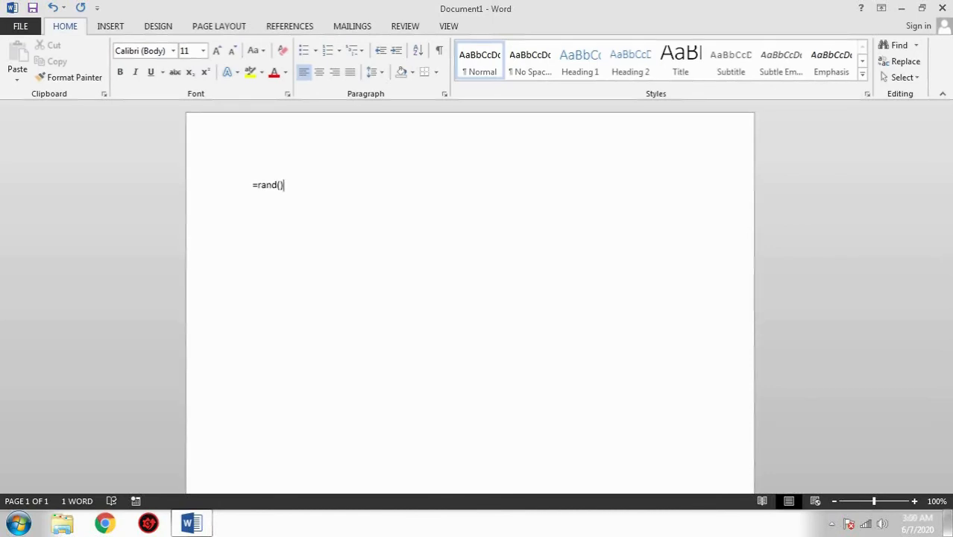
{"action": "key", "text": "Return"}
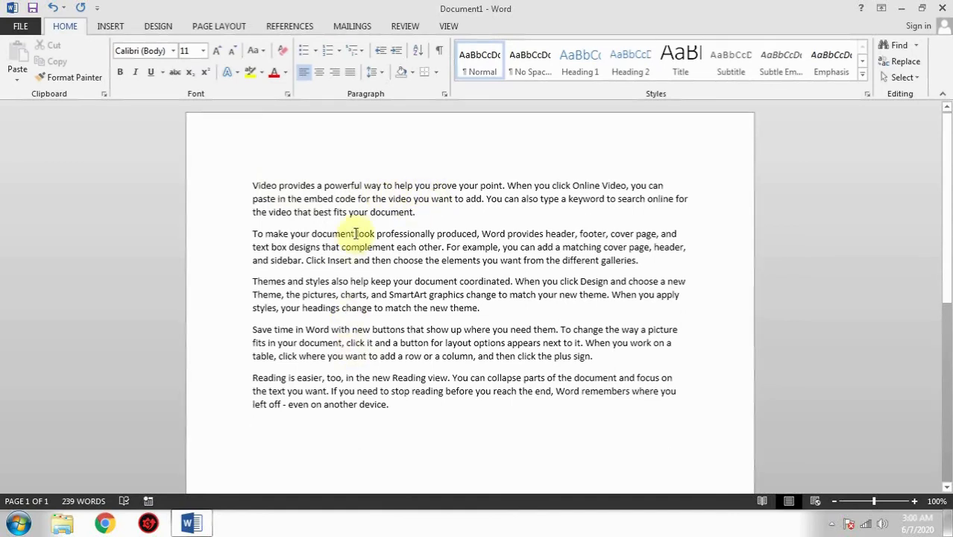
- Select the opening words "For example," and the start of "you" in the second paragraph character by character, and release the selection
{"action": "left_click", "coordinate": [446, 247]}
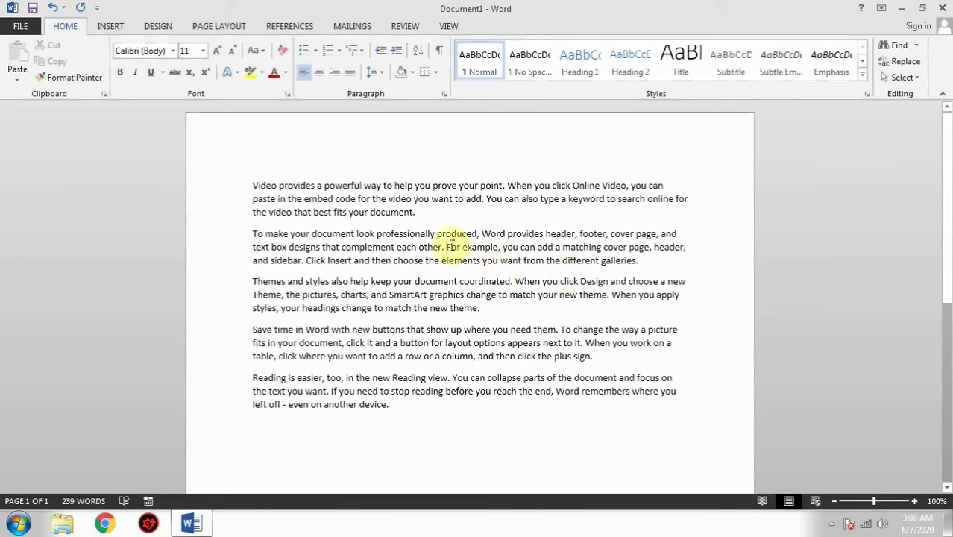
{"action": "mouse_move", "coordinate": [447, 246]}
{"action": "left_mouse_down"}
{"action": "mouse_move", "coordinate": [656, 255]}
{"action": "mouse_move", "coordinate": [447, 247]}
{"action": "left_mouse_up"}
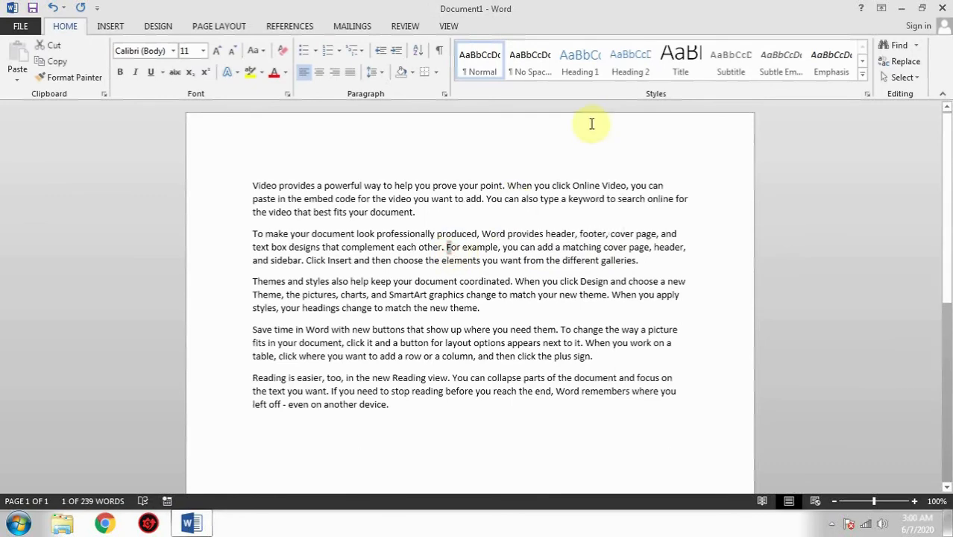
{"action": "key", "text": "shift+Left"}
{"action": "key", "text": "shift+Right"}
{"action": "key", "text": "shift+Right"}
{"action": "key", "text": "shift+Right"}
{"action": "key", "text": "shift+Right"}
{"action": "key", "text": "shift+Right"}
{"action": "key", "text": "shift+Right"}
{"action": "key", "text": "shift+Right"}
{"action": "key", "text": "shift+Right"}
{"action": "key", "text": "shift+Right"}
{"action": "key", "text": "shift+Right"}
{"action": "key", "text": "shift+Right"}
{"action": "key", "text": "shift+Right"}
{"action": "key", "text": "shift+Right"}
{"action": "key", "text": "shift+Right"}
{"action": "key", "text": "shift+Right"}
{"action": "key", "text": "shift+Right"}
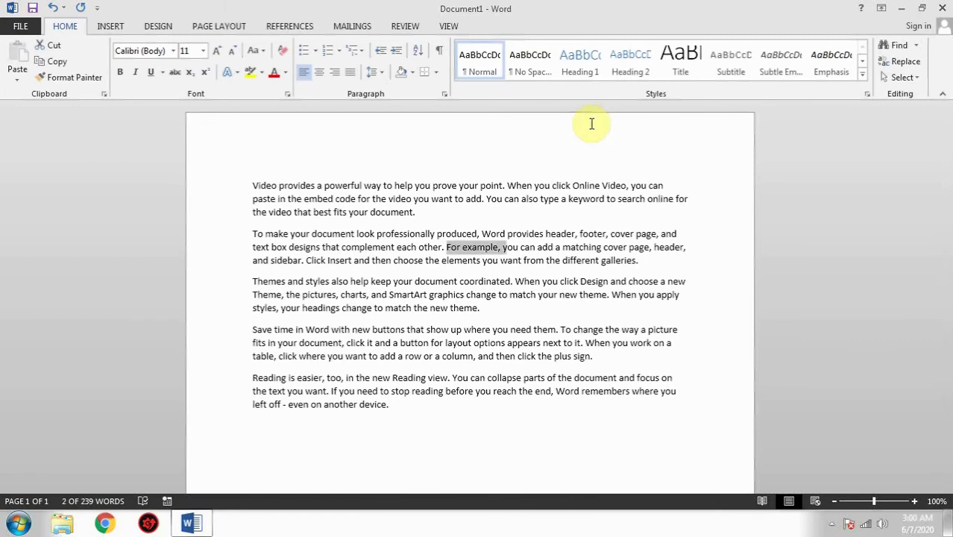
{"action": "key", "text": "shift+Right"}
{"action": "key", "text": "Left"}
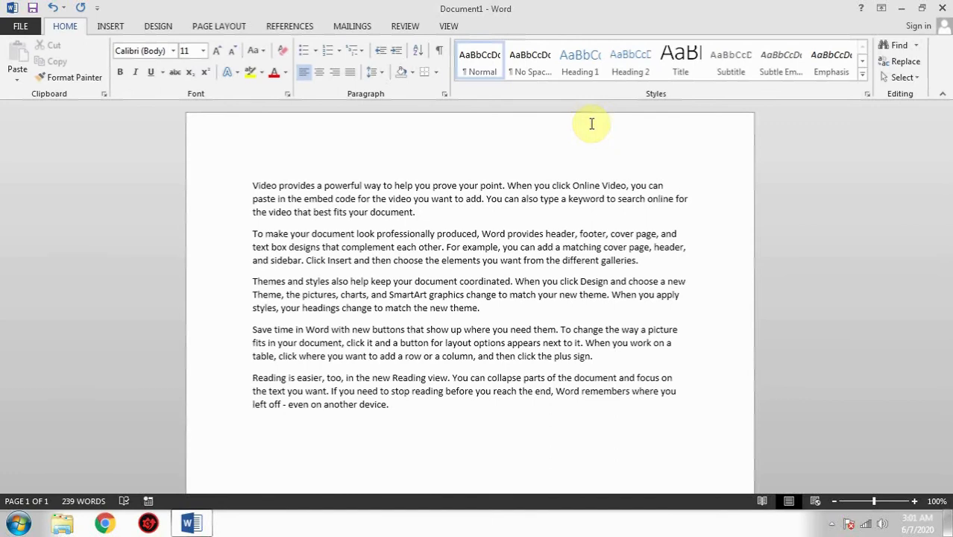
- Extend a selection word by word from "For example" to "galleries" at the end of the second paragraph
{"action": "key", "text": "ctrl+shift+Right"}
{"action": "key", "text": "ctrl+shift+Right"}
{"action": "key", "text": "ctrl+shift+Right"}
{"action": "key", "text": "ctrl+shift+Right"}
{"action": "key", "text": "ctrl+shift+Right"}
{"action": "key", "text": "ctrl+shift+Right"}
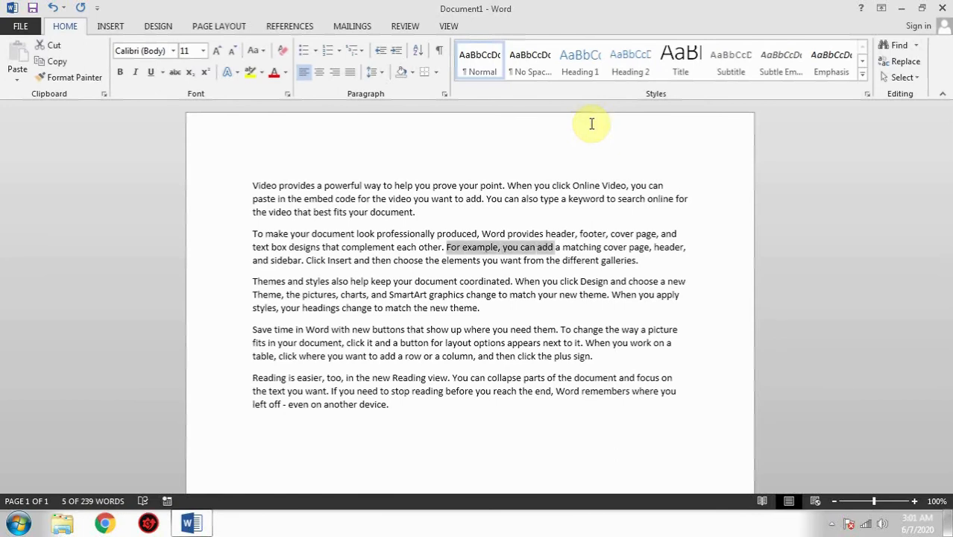
{"action": "key", "text": "ctrl+shift+Right"}
{"action": "key", "text": "ctrl+shift+Right"}
{"action": "key", "text": "ctrl+shift+Right"}
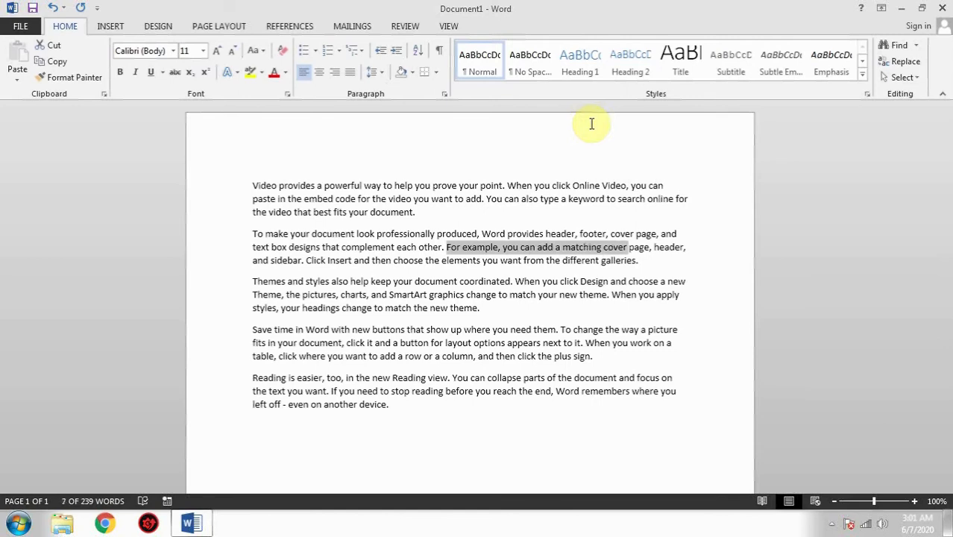
{"action": "key", "text": "ctrl+shift+Right"}
{"action": "key", "text": "ctrl+shift+Right"}
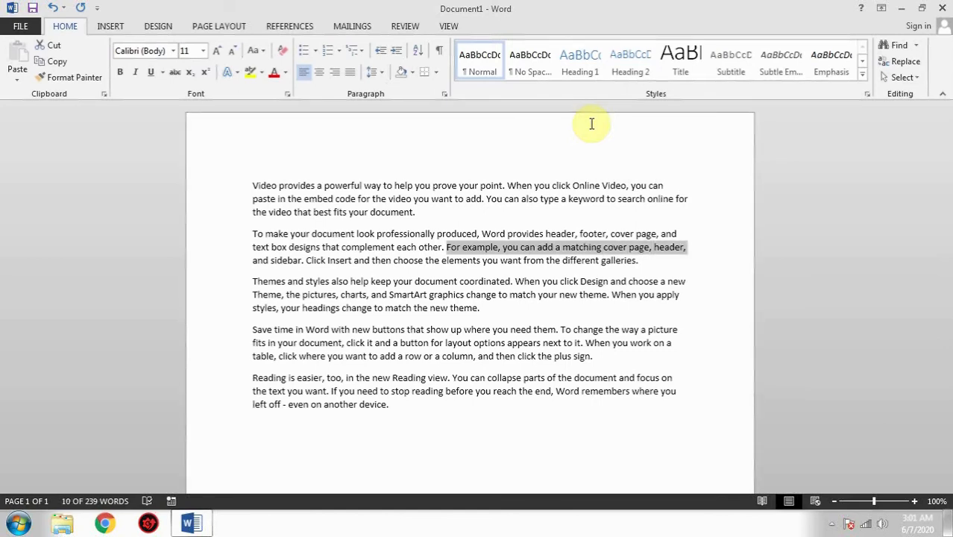
{"action": "key", "text": "ctrl+shift+Right"}
{"action": "key", "text": "ctrl+shift+Right"}
{"action": "key", "text": "ctrl+shift+Right"}
{"action": "key", "text": "ctrl+shift+Right"}
{"action": "key", "text": "ctrl+shift+Right"}
{"action": "key", "text": "ctrl+shift+Right"}
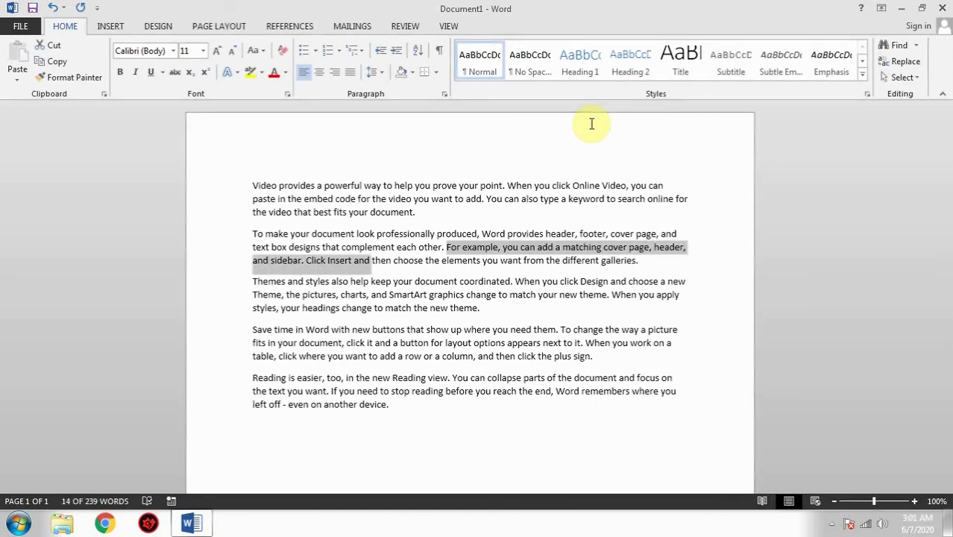
{"action": "key", "text": "ctrl+shift+Right"}
{"action": "key", "text": "ctrl+shift+Right"}
{"action": "key", "text": "ctrl+shift+Right"}
{"action": "key", "text": "ctrl+shift+Right"}
{"action": "key", "text": "ctrl+shift+Right"}
{"action": "key", "text": "ctrl+shift+Right"}
{"action": "key", "text": "ctrl+shift+Right"}
{"action": "key", "text": "ctrl+shift+Right"}
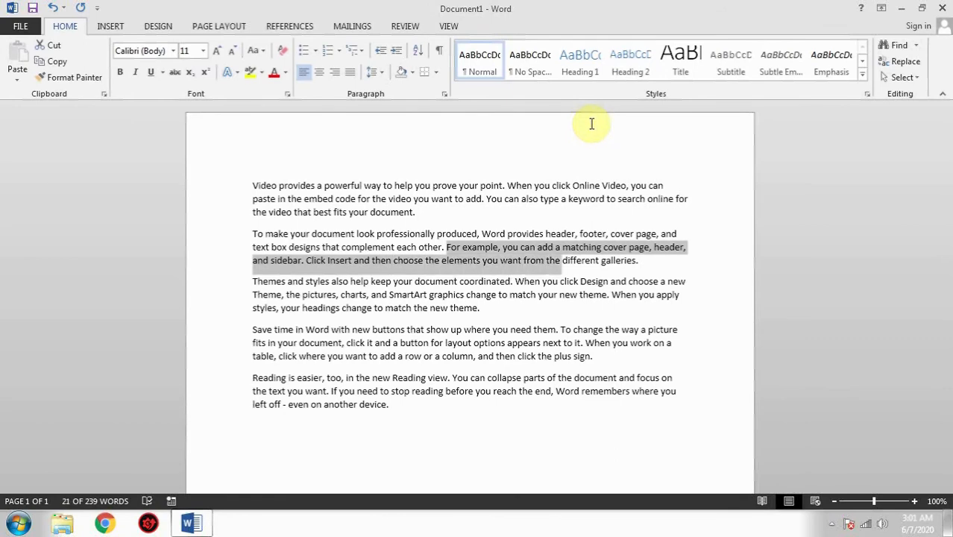
{"action": "key", "text": "ctrl+shift+Right"}
{"action": "key", "text": "ctrl+shift+Right"}
{"action": "key", "text": "ctrl+shift+Right"}
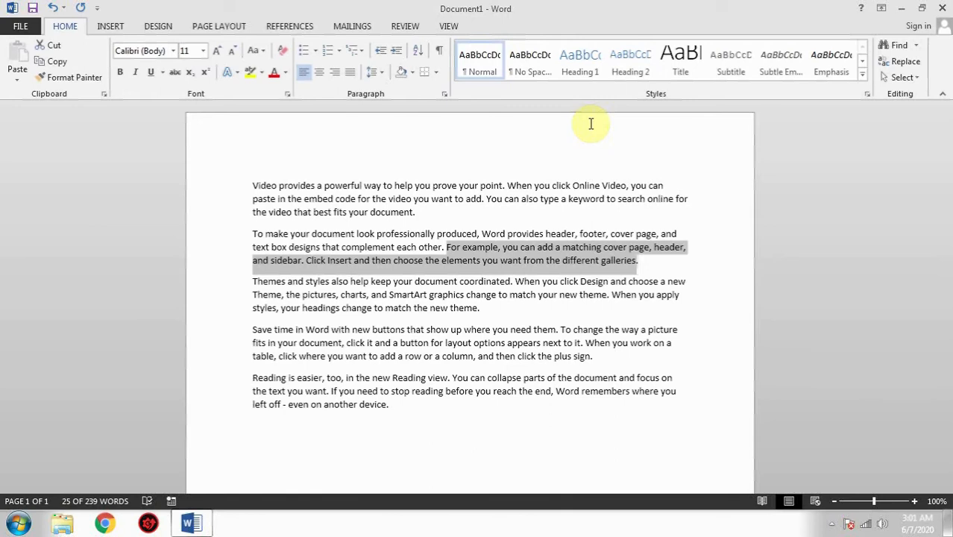
- Shrink the selection word by word back to "and sidebar." in the second paragraph, and deselect the text
{"action": "key", "text": "ctrl+shift+Left"}
{"action": "key", "text": "ctrl+shift+Left"}
{"action": "key", "text": "ctrl+shift+Left"}
{"action": "key", "text": "ctrl+shift+Left"}
{"action": "key", "text": "ctrl+shift+Left"}
{"action": "key", "text": "ctrl+shift+Left"}
{"action": "key", "text": "ctrl+shift+Left"}
{"action": "key", "text": "ctrl+shift+Left"}
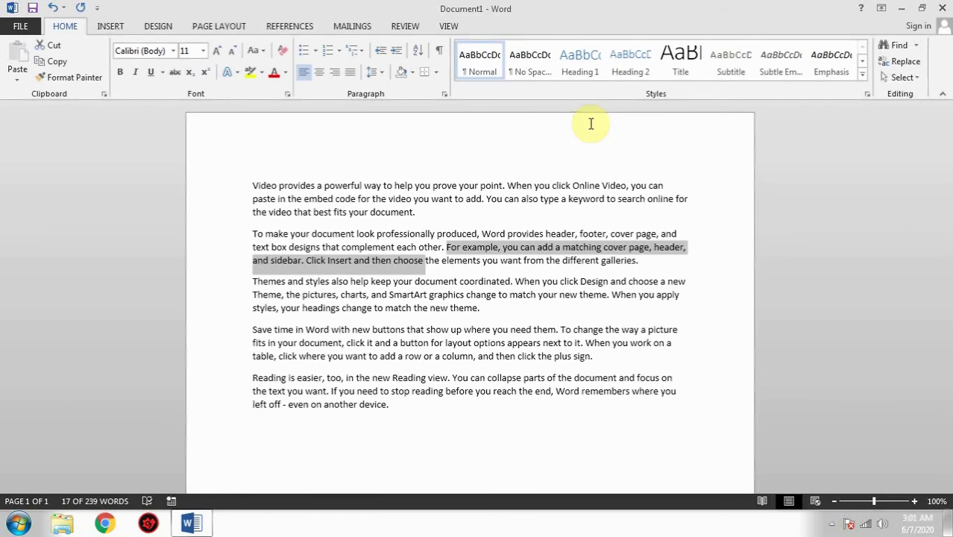
{"action": "key", "text": "ctrl+shift+Left"}
{"action": "key", "text": "ctrl+shift+Left"}
{"action": "key", "text": "ctrl+shift+Left"}
{"action": "key", "text": "ctrl+shift+Left"}
{"action": "key", "text": "ctrl+shift+Left"}
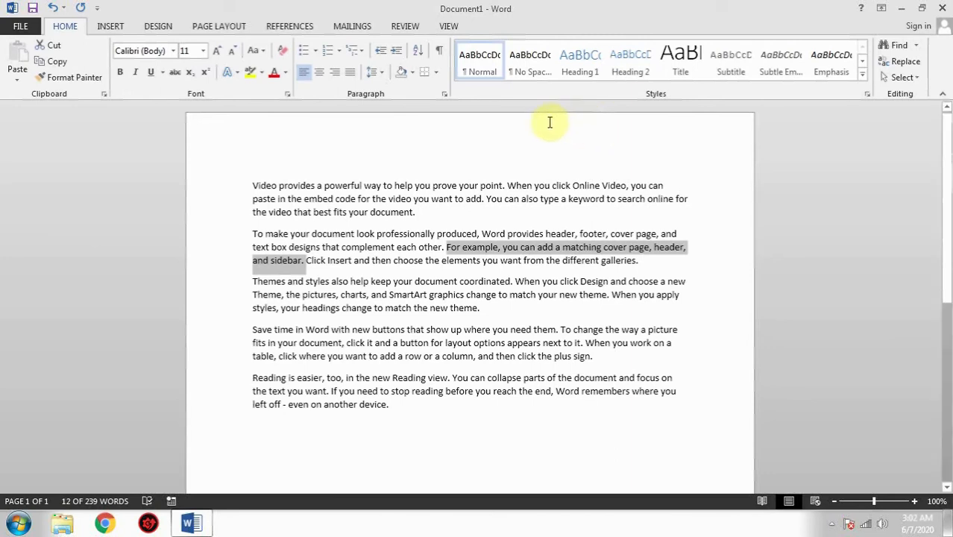
{"action": "left_click", "coordinate": [422, 214]}
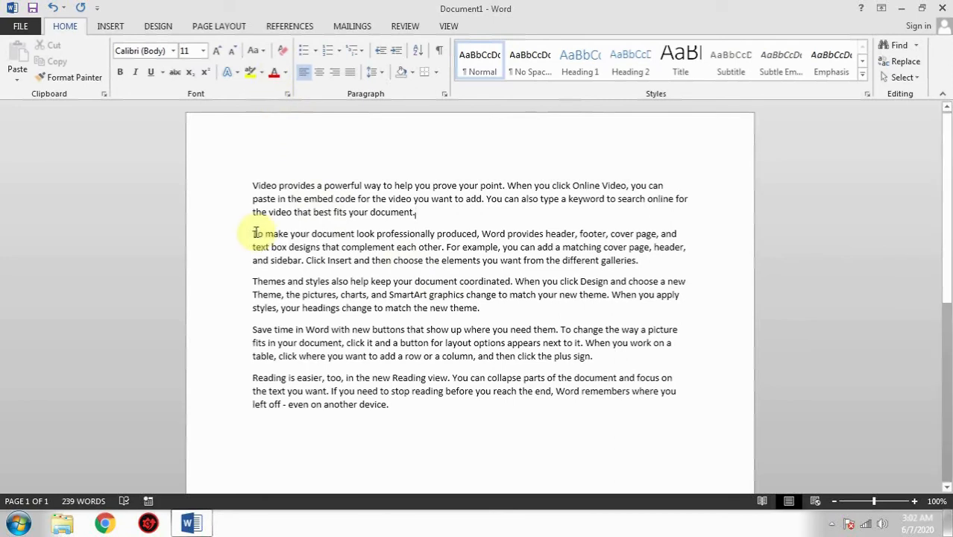
- Change the font colour of the whole second paragraph to standard red and deselect it
{"action": "left_click_drag", "start_coordinate": [254, 233], "coordinate": [700, 258]}
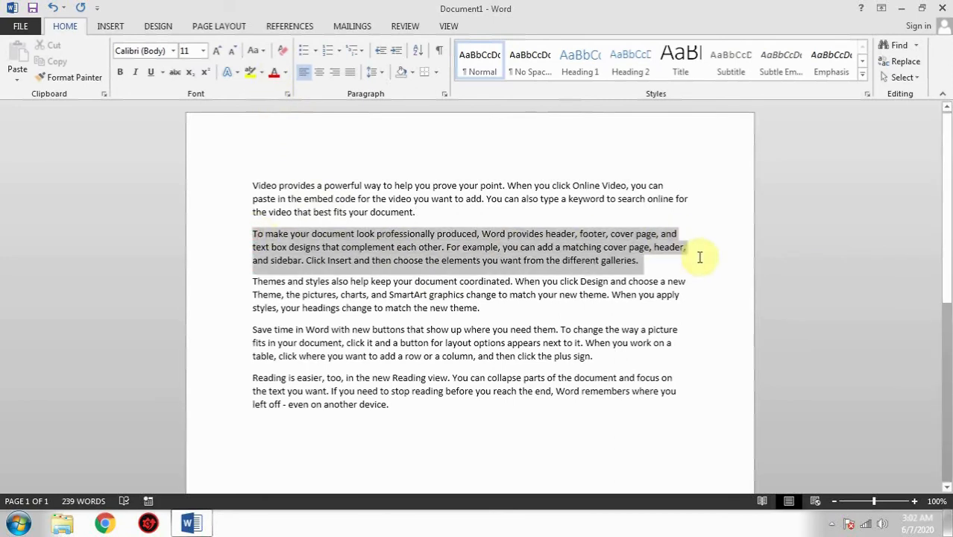
{"action": "left_click", "coordinate": [285, 72]}
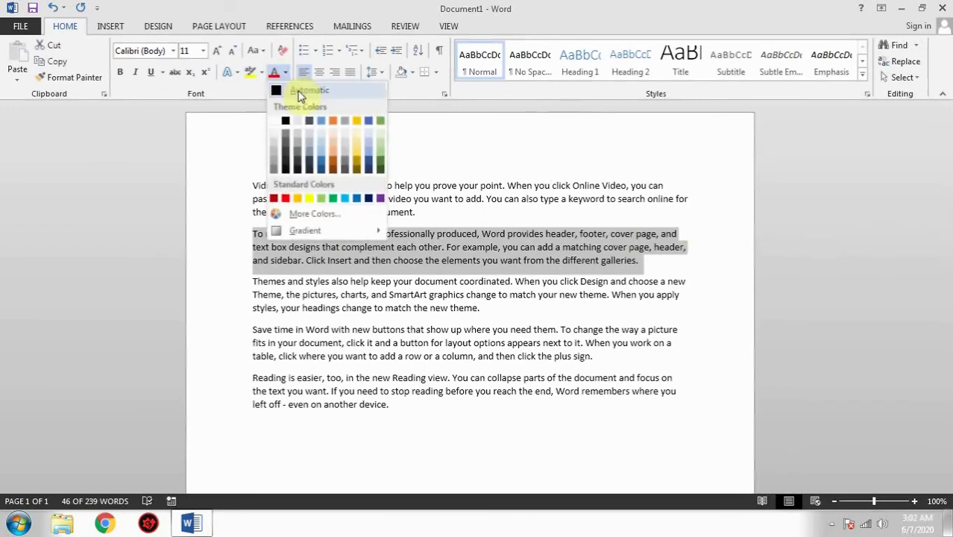
{"action": "left_click", "coordinate": [290, 198]}
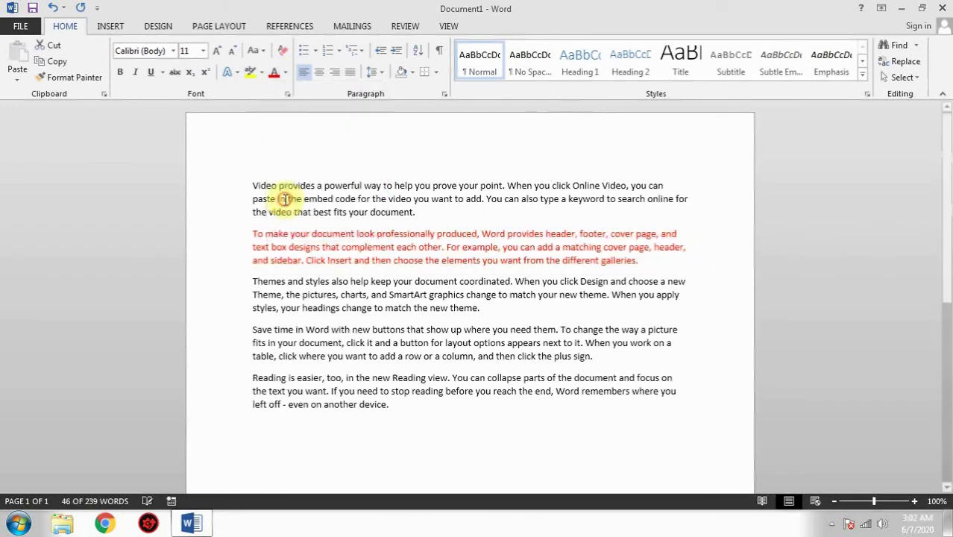
{"action": "left_click", "coordinate": [394, 192]}
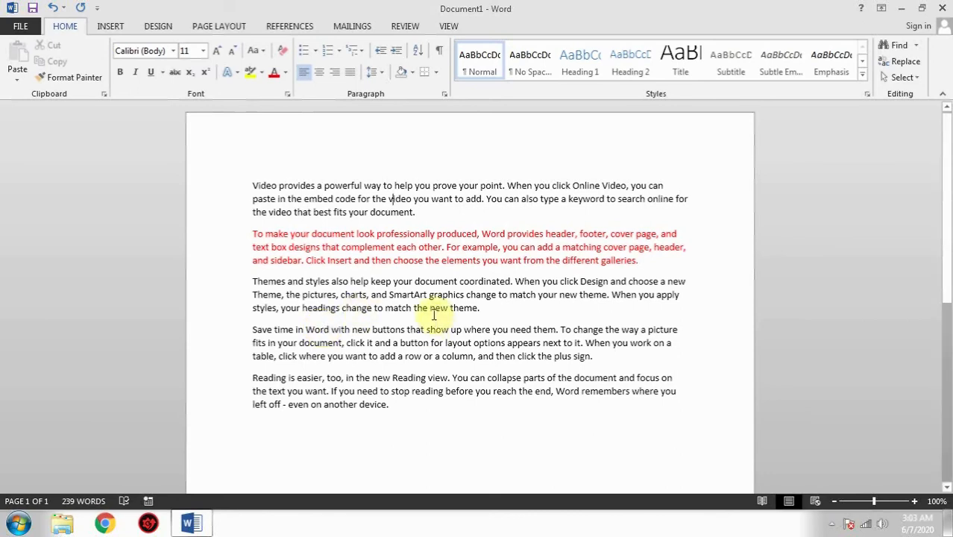
- Set the font of the fourth paragraph, beginning "Save time in Word", to Adobe Ming Std L
{"action": "left_click", "coordinate": [607, 357]}
{"action": "left_click_drag", "start_coordinate": [607, 357], "coordinate": [252, 329]}
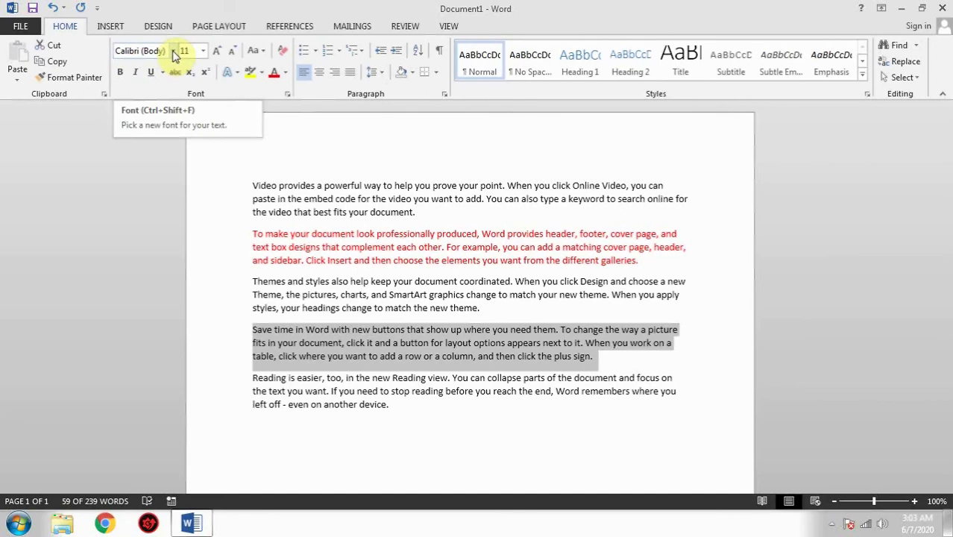
{"action": "left_click", "coordinate": [174, 51]}
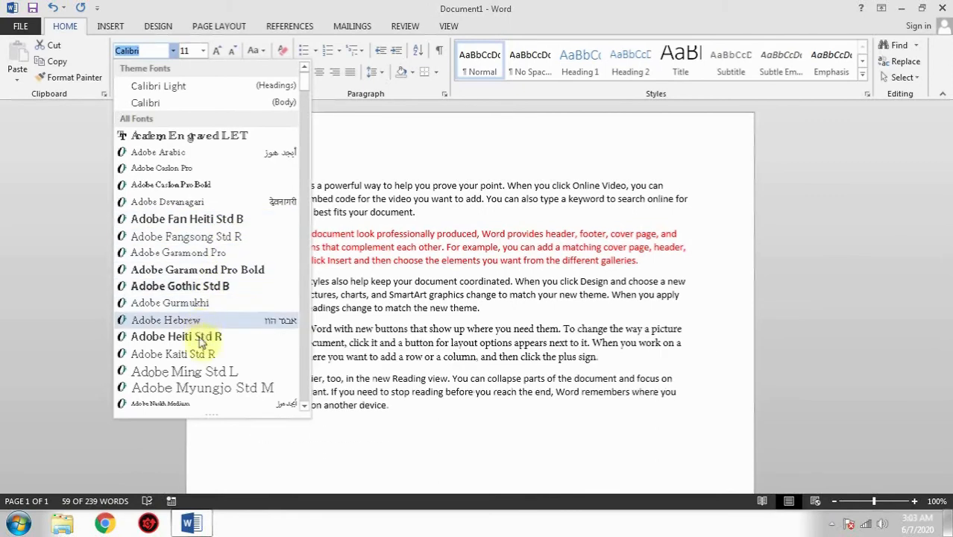
{"action": "left_click", "coordinate": [199, 377]}
{"action": "left_click", "coordinate": [392, 262]}
- Try selecting parts of the third and fourth paragraphs, select all five paragraphs, and deselect them
{"action": "left_click_drag", "start_coordinate": [333, 282], "coordinate": [406, 282]}
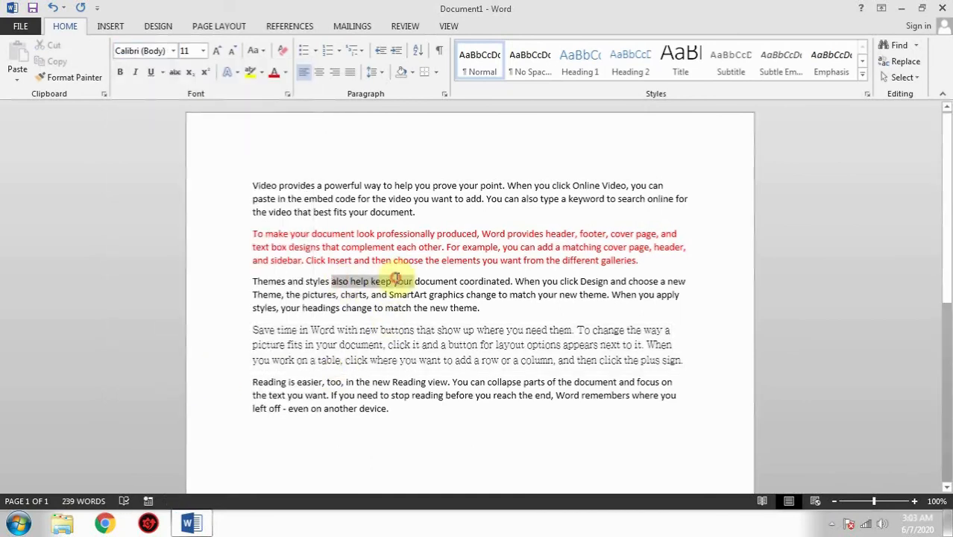
{"action": "left_click_drag", "start_coordinate": [340, 345], "coordinate": [412, 344]}
{"action": "left_click", "coordinate": [305, 344]}
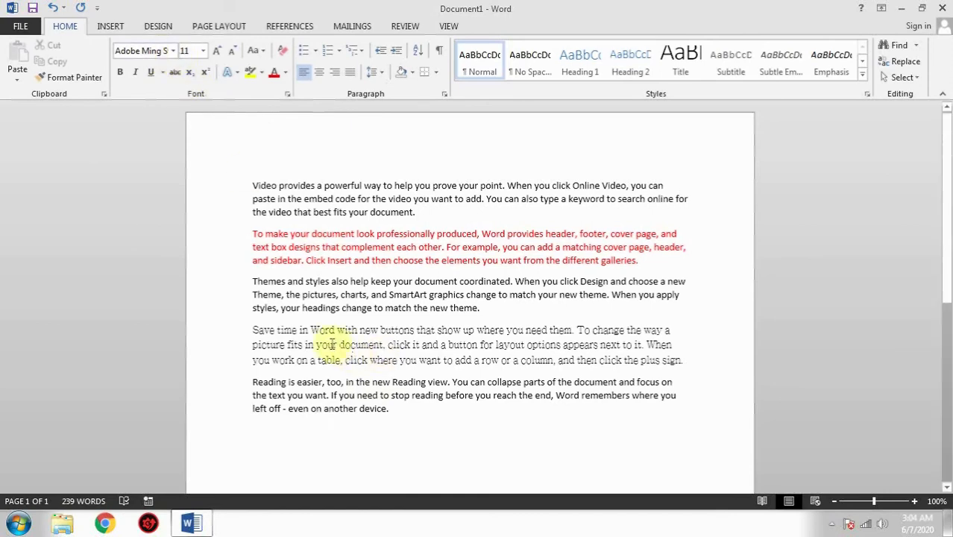
{"action": "left_click_drag", "start_coordinate": [253, 330], "coordinate": [403, 344]}
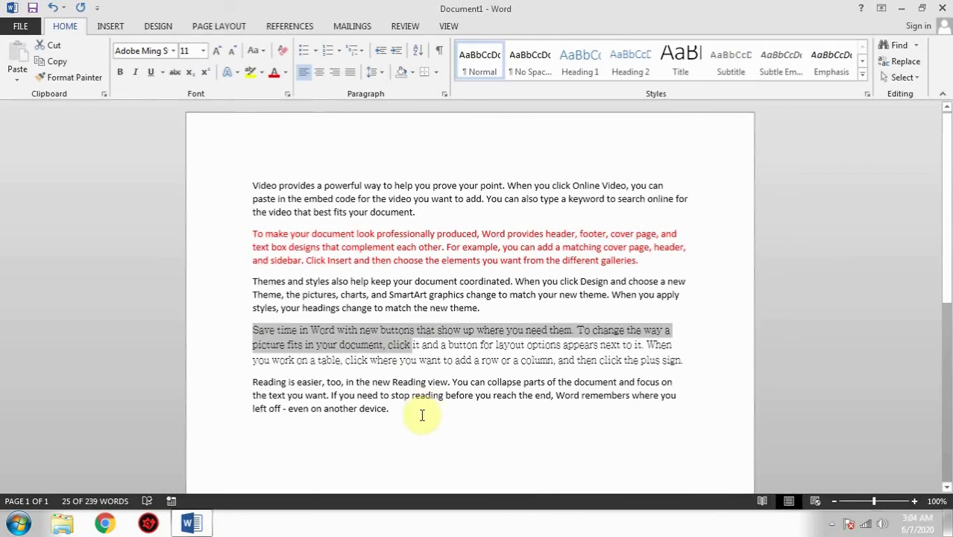
{"action": "left_click_drag", "start_coordinate": [433, 420], "coordinate": [204, 187]}
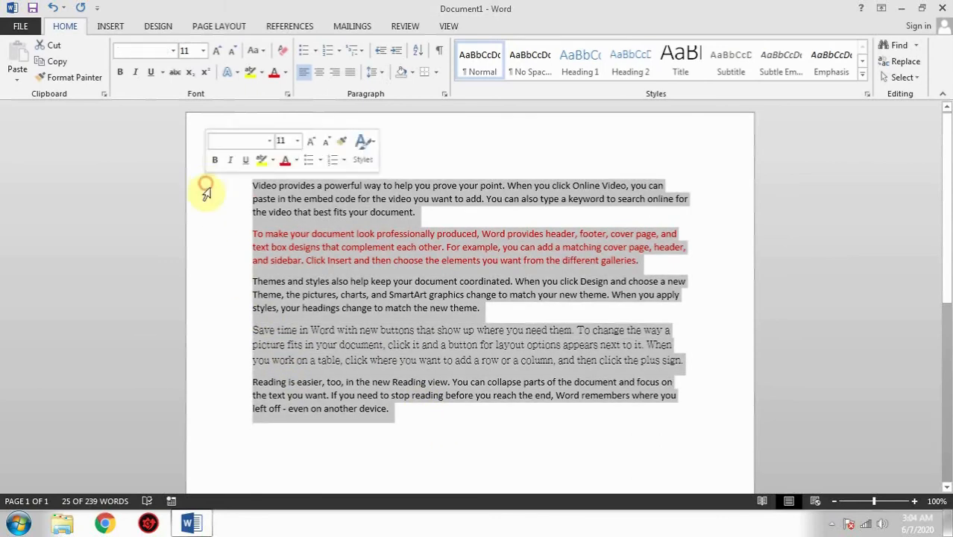
{"action": "left_click", "coordinate": [397, 320]}
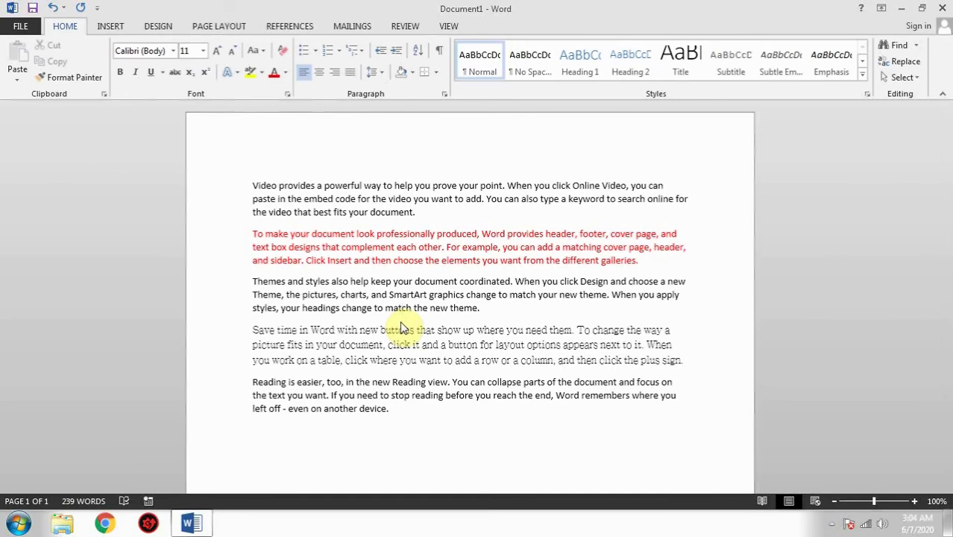
- Set the font of the entire document text to Adobe Ming Std L and clear the selection
{"action": "key", "text": "ctrl+a"}
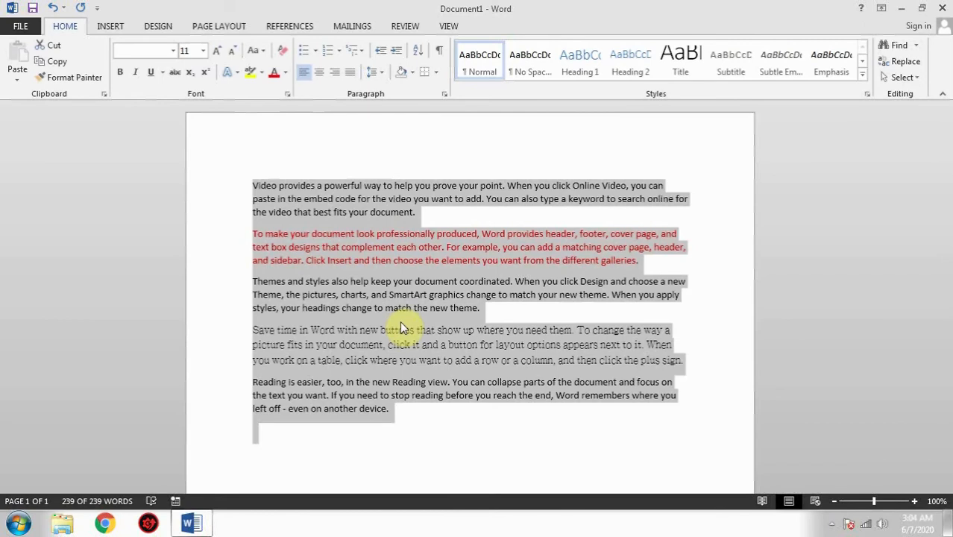
{"action": "left_click", "coordinate": [176, 51]}
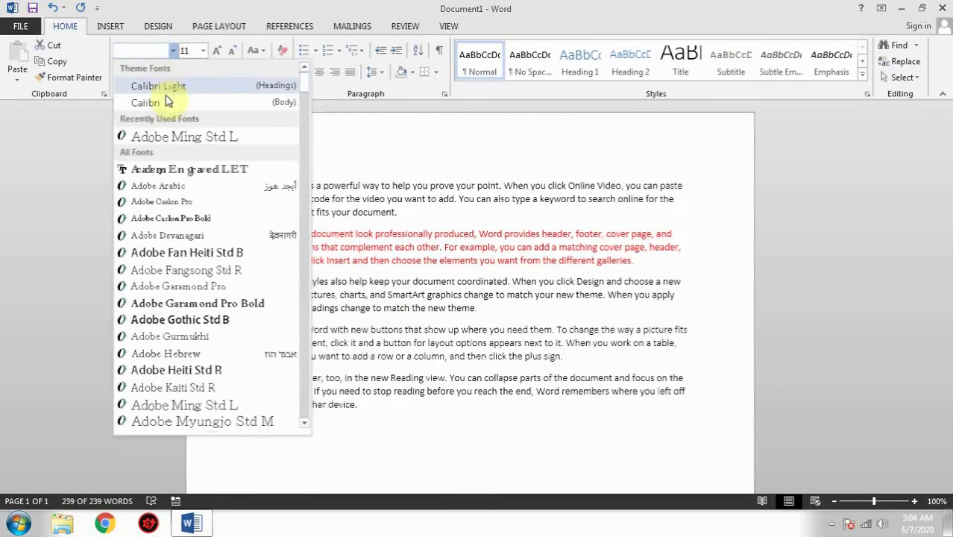
{"action": "left_click", "coordinate": [199, 141]}
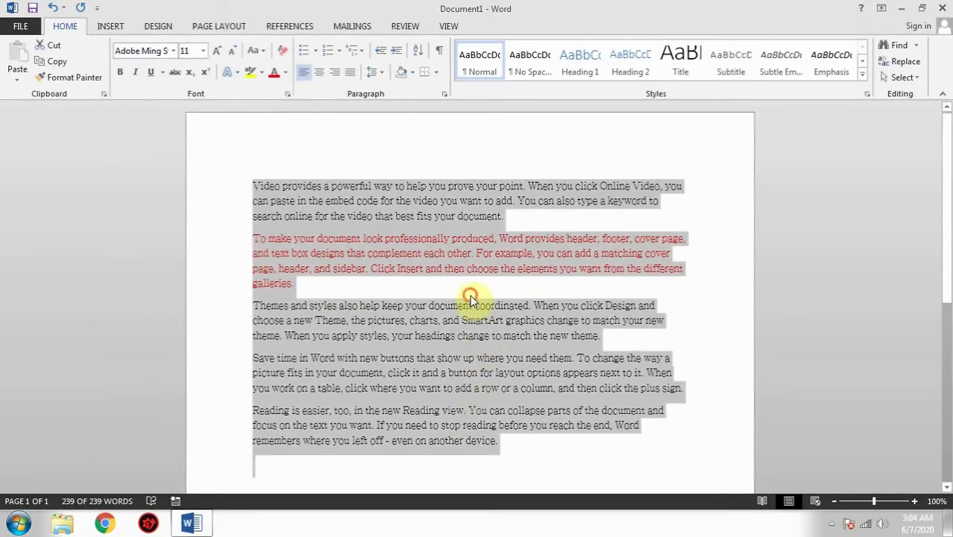
{"action": "left_click", "coordinate": [470, 306]}
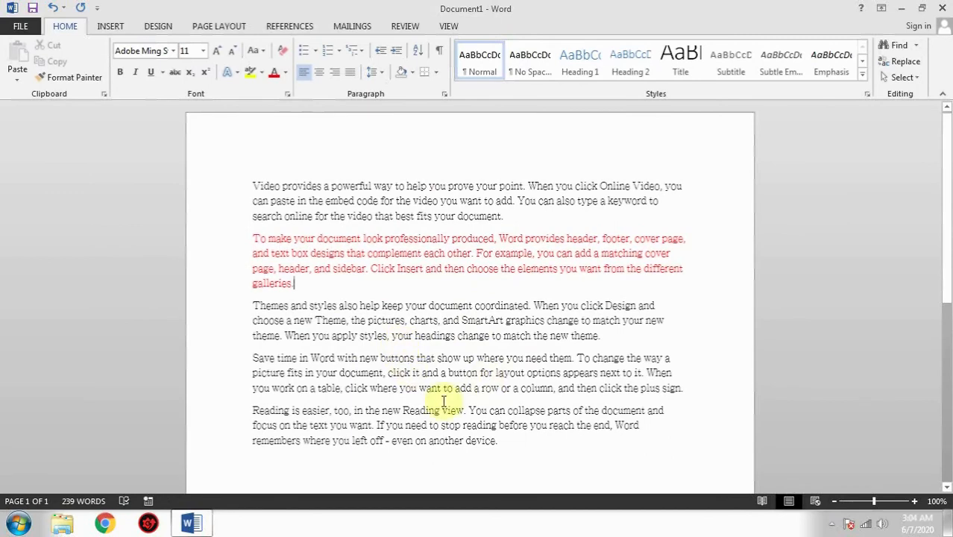
- Format "Reading view." in the last paragraph with the Adobe Heiti Std R font and bold
{"action": "left_click_drag", "start_coordinate": [403, 412], "coordinate": [469, 410]}
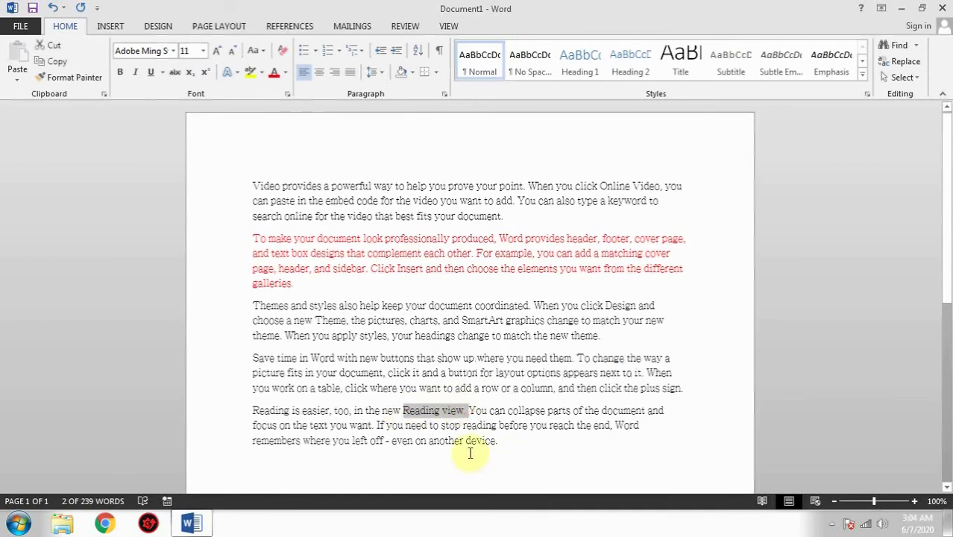
{"action": "left_click", "coordinate": [173, 51]}
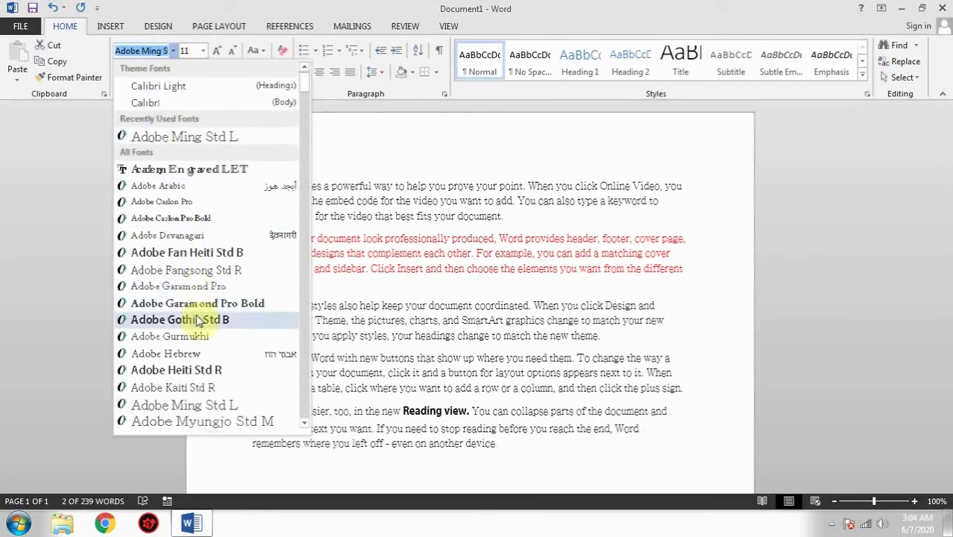
{"action": "left_click", "coordinate": [192, 373]}
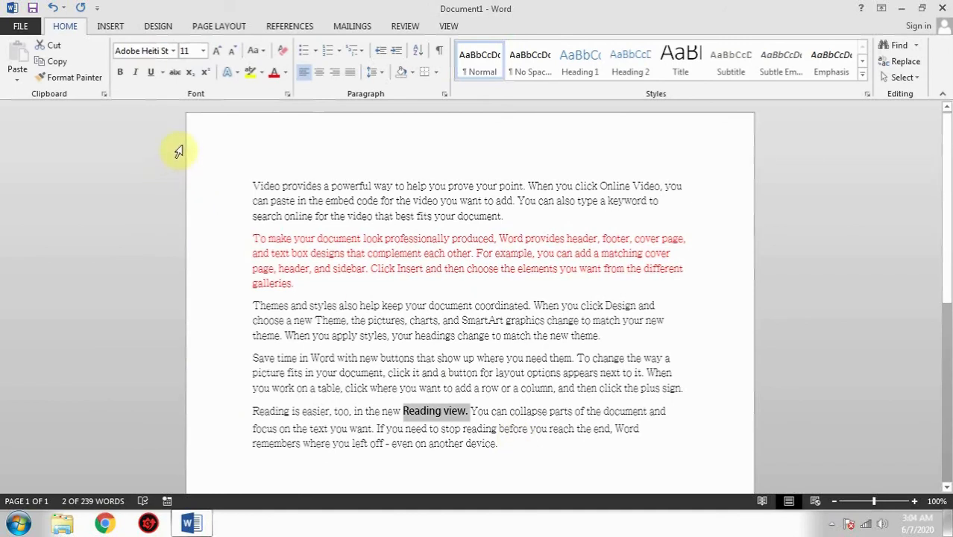
{"action": "left_click", "coordinate": [120, 73]}
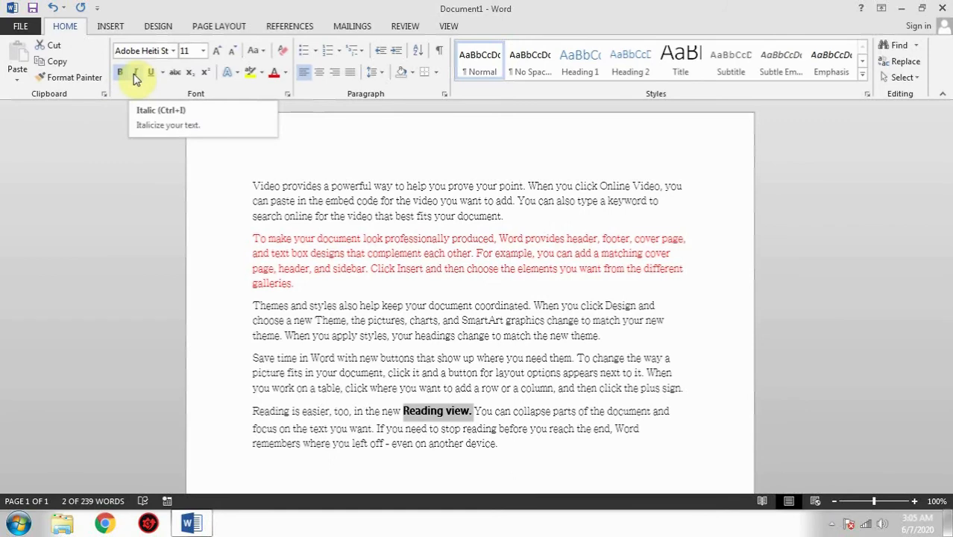
- Try italics on "Reading view." in the last paragraph, remove them, and give the text a red underline
{"action": "left_click", "coordinate": [135, 76]}
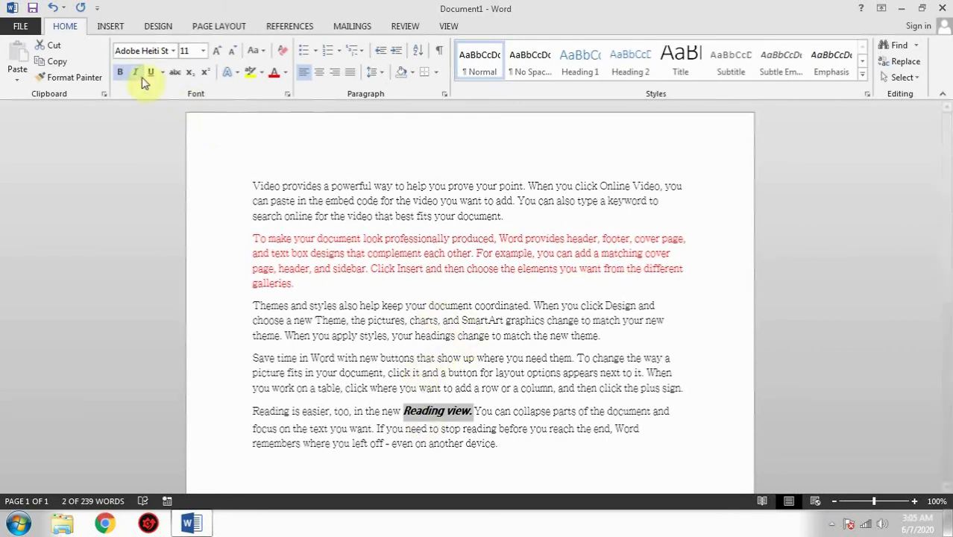
{"action": "left_click", "coordinate": [137, 74]}
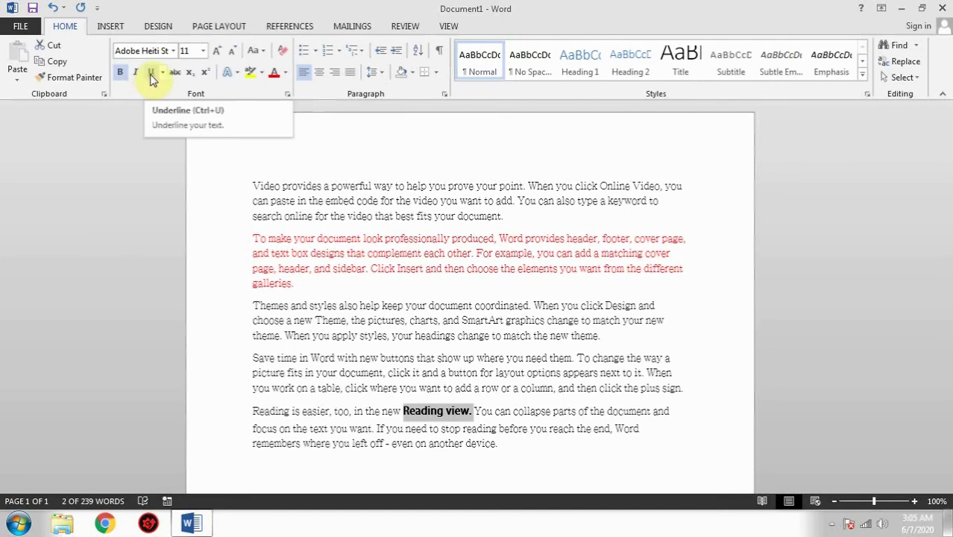
{"action": "left_click", "coordinate": [152, 74]}
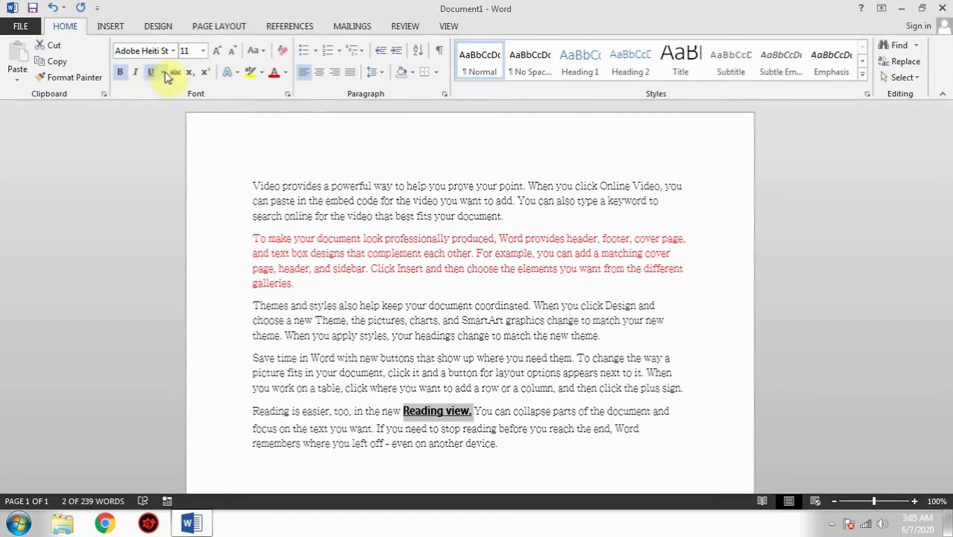
{"action": "left_click", "coordinate": [164, 73]}
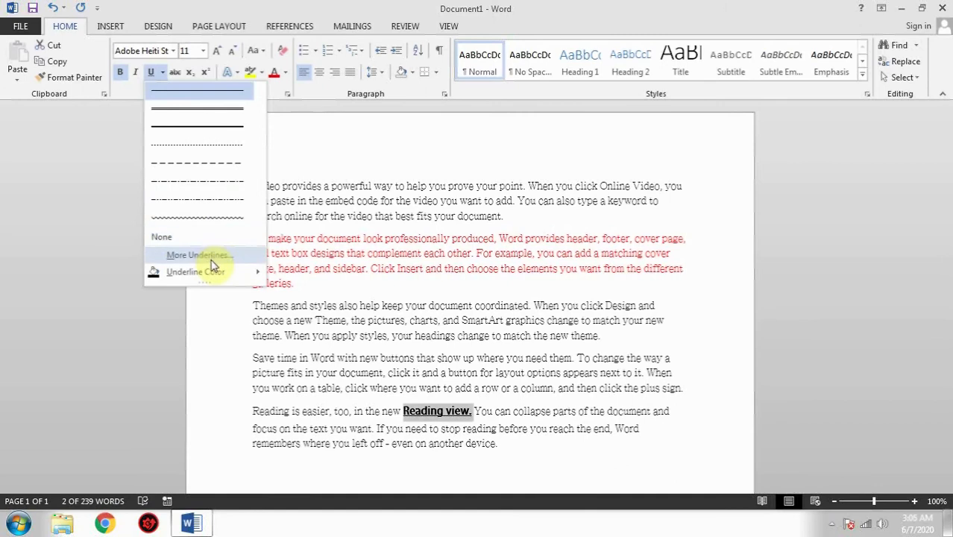
{"action": "mouse_move", "coordinate": [216, 276]}
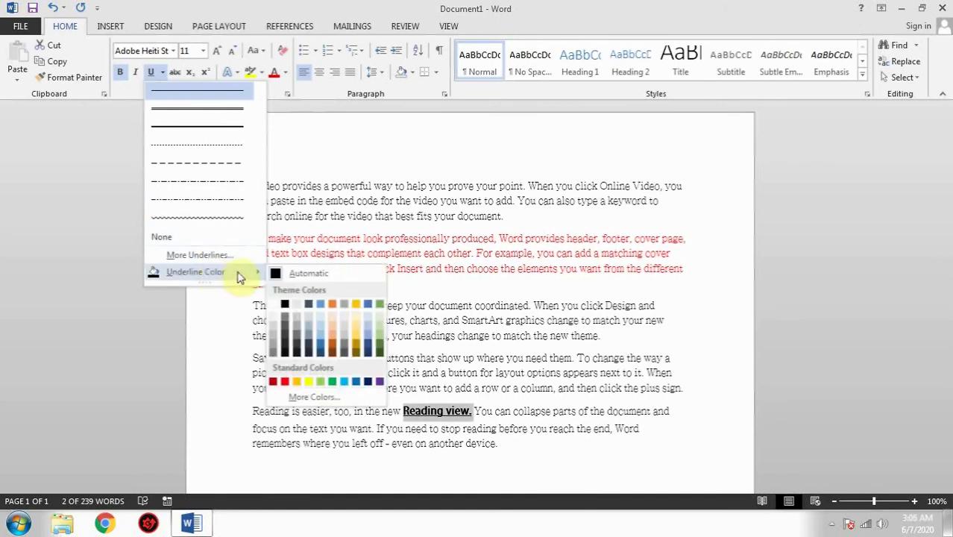
{"action": "left_click", "coordinate": [286, 386]}
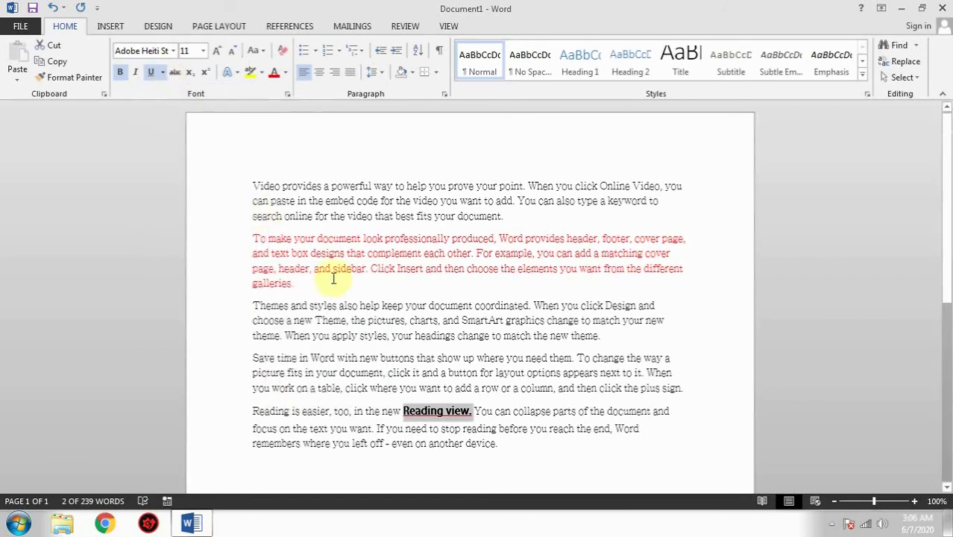
{"action": "left_click", "coordinate": [462, 373]}
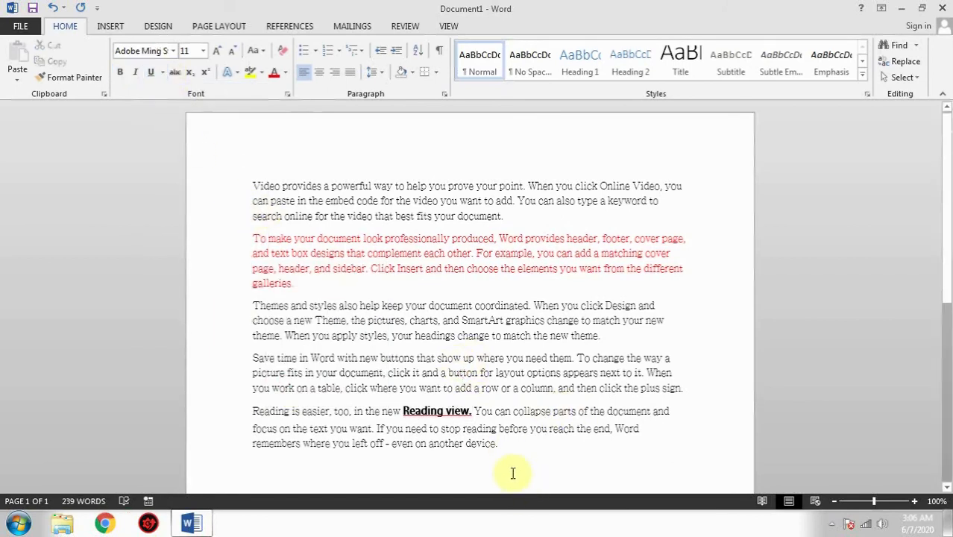
- Replace all of the document's text with "How to get"
{"action": "left_click_drag", "start_coordinate": [532, 448], "coordinate": [221, 185]}
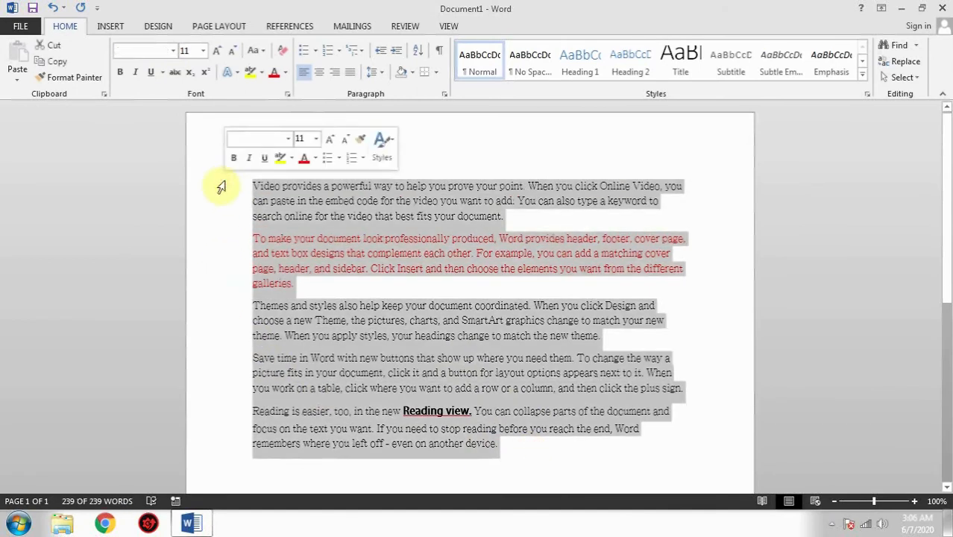
{"action": "key", "text": "BackSpace"}
{"action": "type", "text": "Ho"}
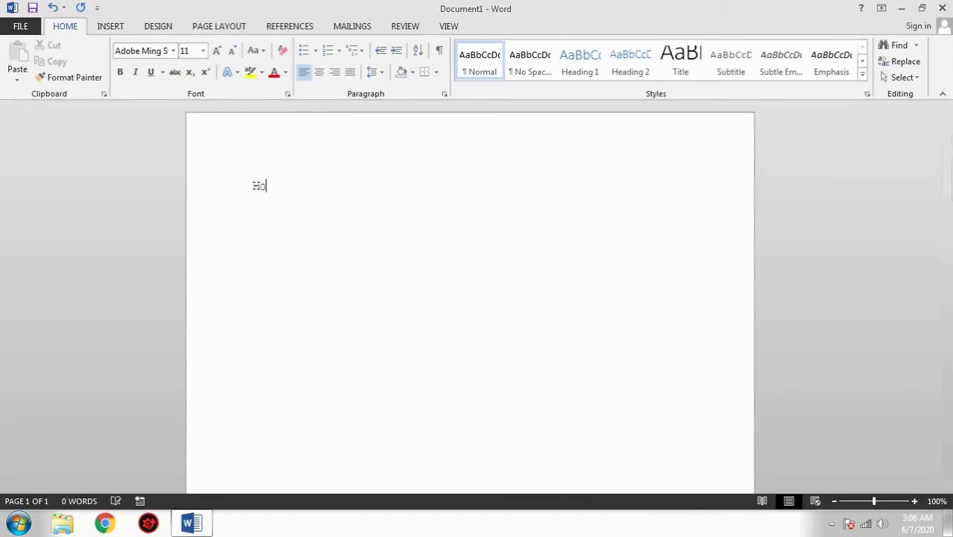
{"action": "type", "text": "w to get"}
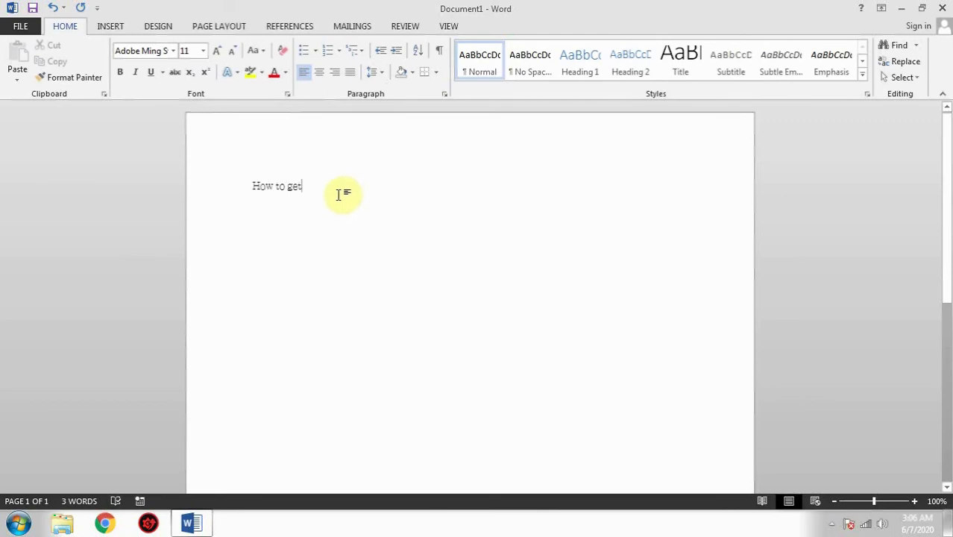
- Add the text "100 50" two paragraphs below "How to get"
{"action": "key", "text": "Return"}
{"action": "key", "text": "Return"}
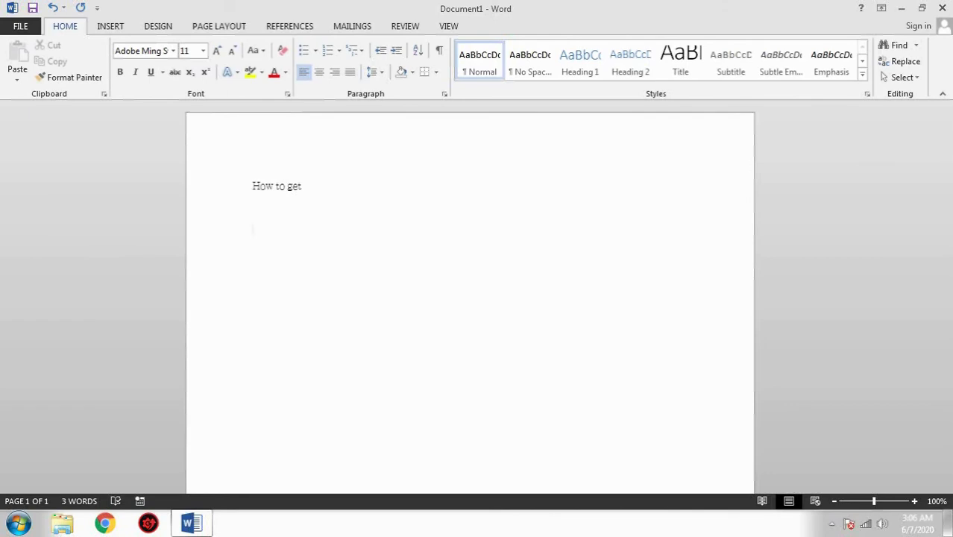
{"action": "type", "text": "100 50"}
- Apply strikethrough to the number 100 only and clear the selection
{"action": "key", "text": "Left"}
{"action": "key", "text": "Left"}
{"action": "key", "text": "shift+Left"}
{"action": "key", "text": "shift+Left"}
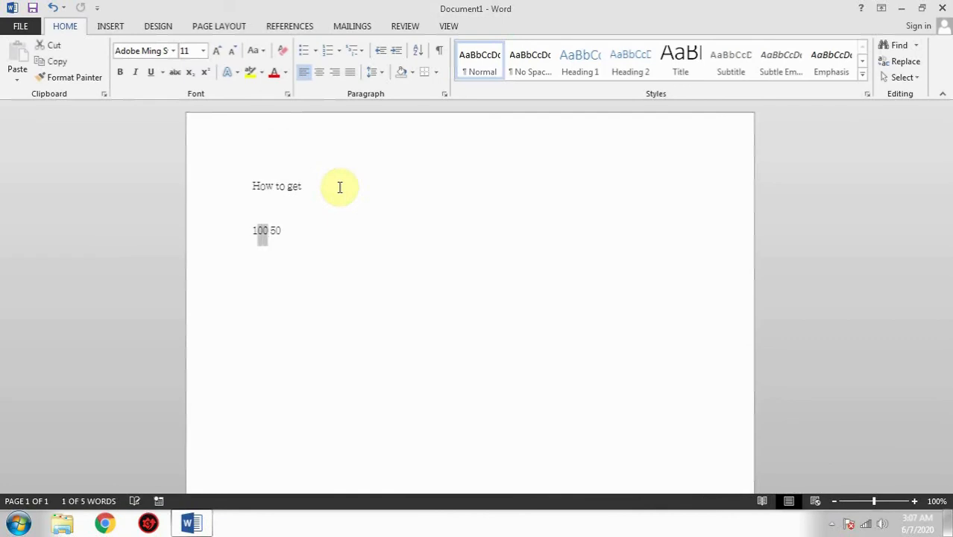
{"action": "key", "text": "shift+Left"}
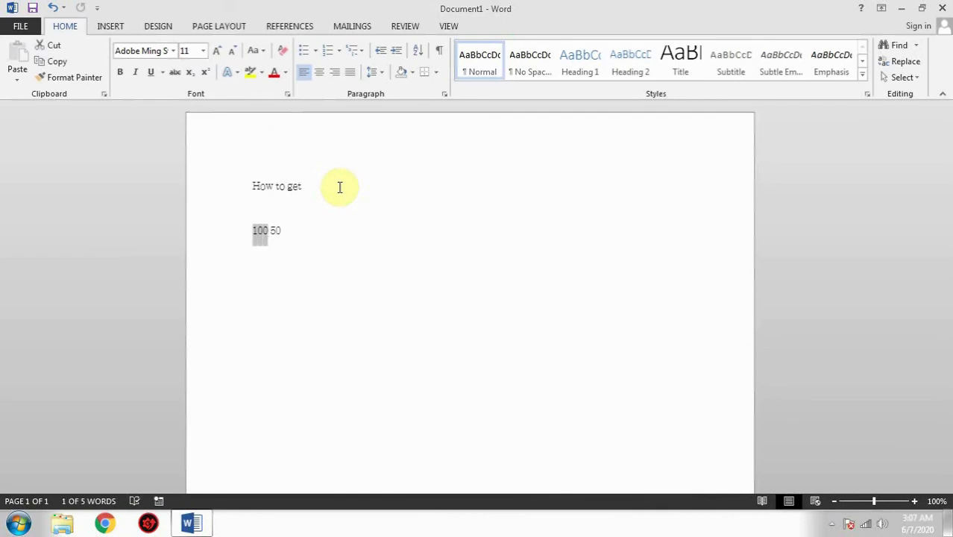
{"action": "left_click", "coordinate": [175, 73]}
{"action": "left_click", "coordinate": [311, 223]}
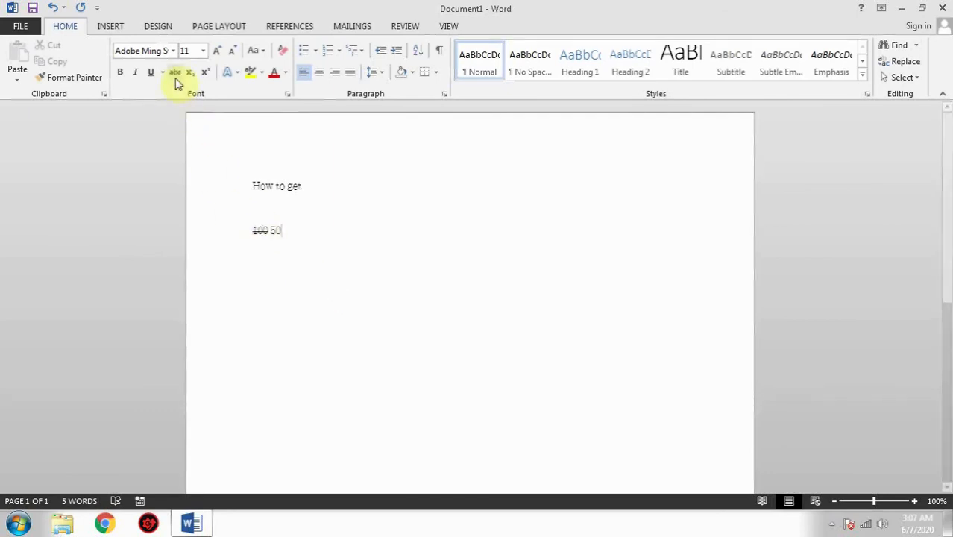
{"action": "left_click", "coordinate": [305, 230]}
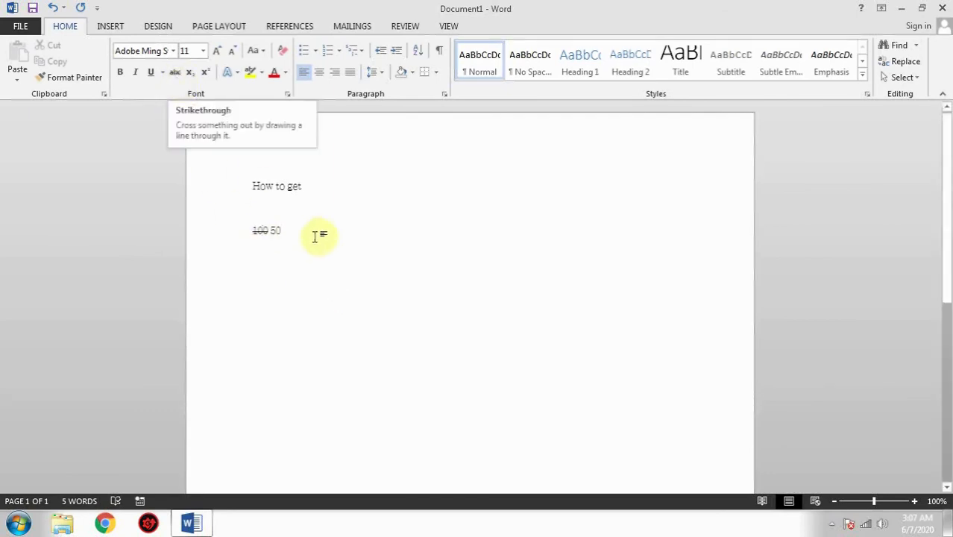
- Delete the "100 50" line and enter "H2O" directly below "How to get"
{"action": "left_click", "coordinate": [213, 221]}
{"action": "key", "text": "Delete"}
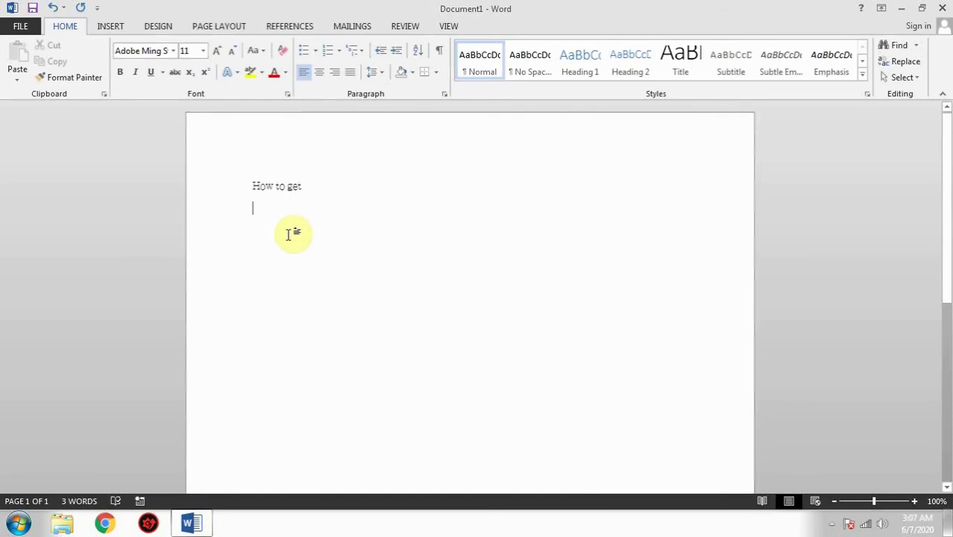
{"action": "type", "text": "H2"}
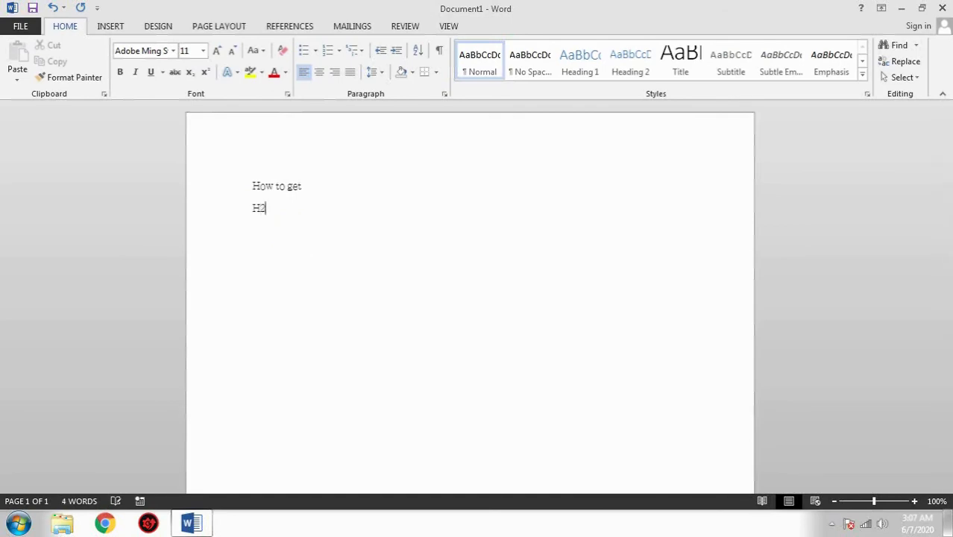
{"action": "type", "text": "O"}
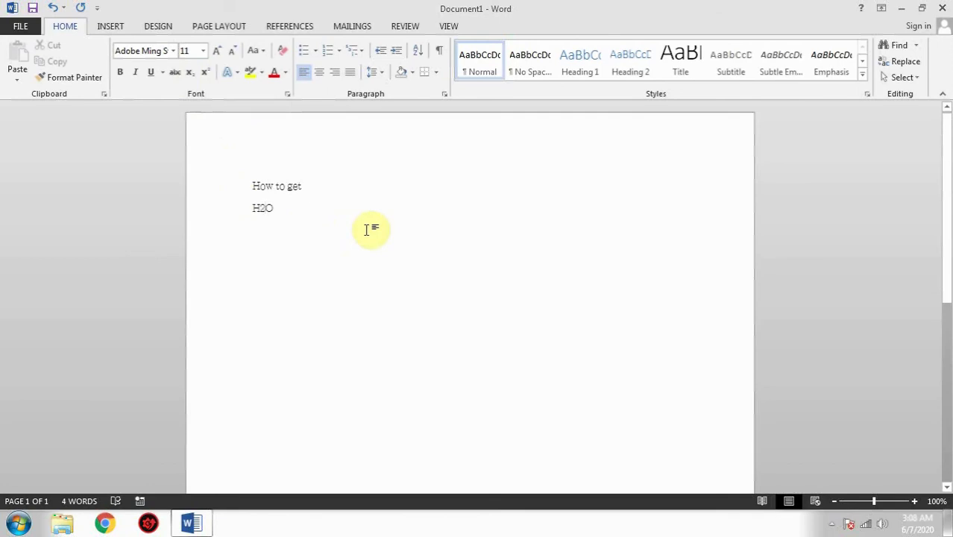
- Format the 2 in "H2O" as subscript and clear the selection
{"action": "key", "text": "shift+Left"}
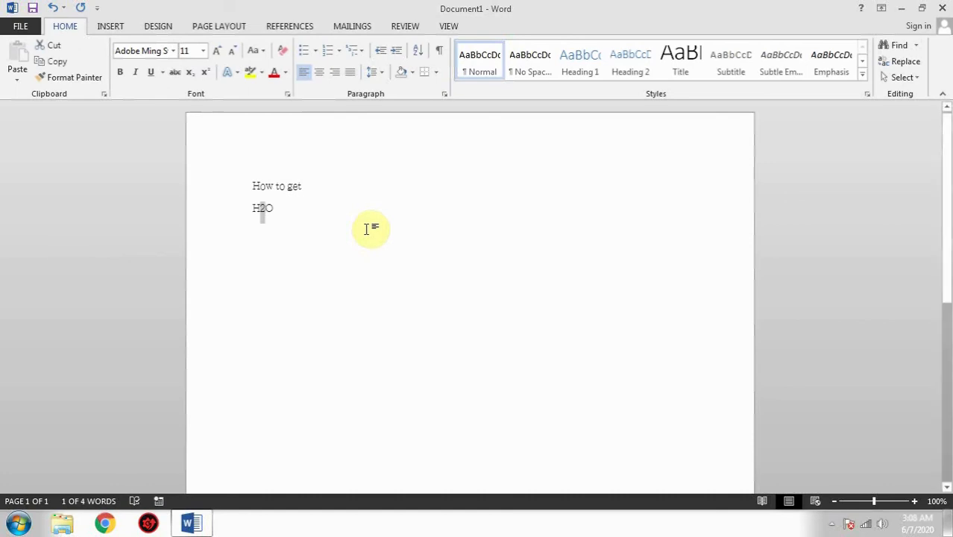
{"action": "left_click", "coordinate": [194, 75]}
{"action": "left_click", "coordinate": [315, 208]}
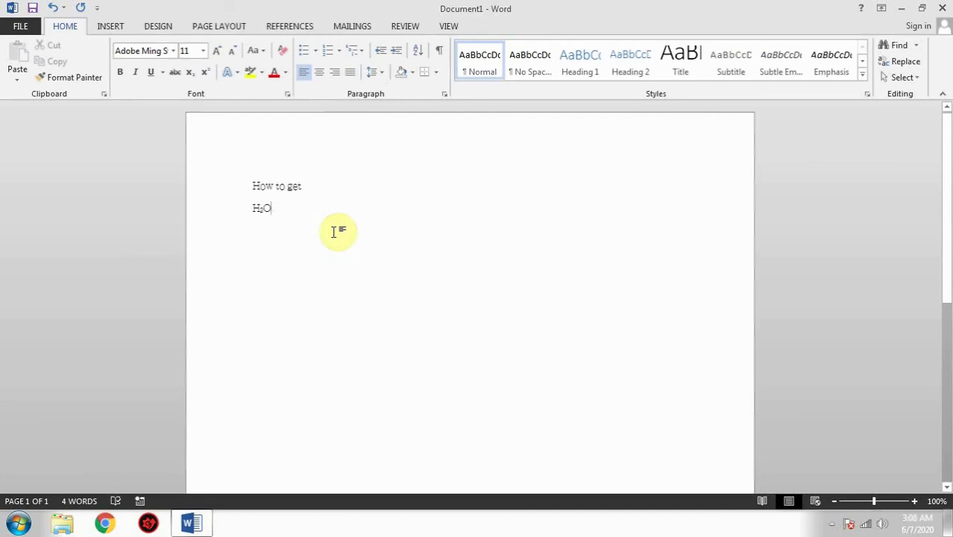
- Enter "MicrosoftTM" on a new line below the H2O formula
{"action": "key", "text": "Return"}
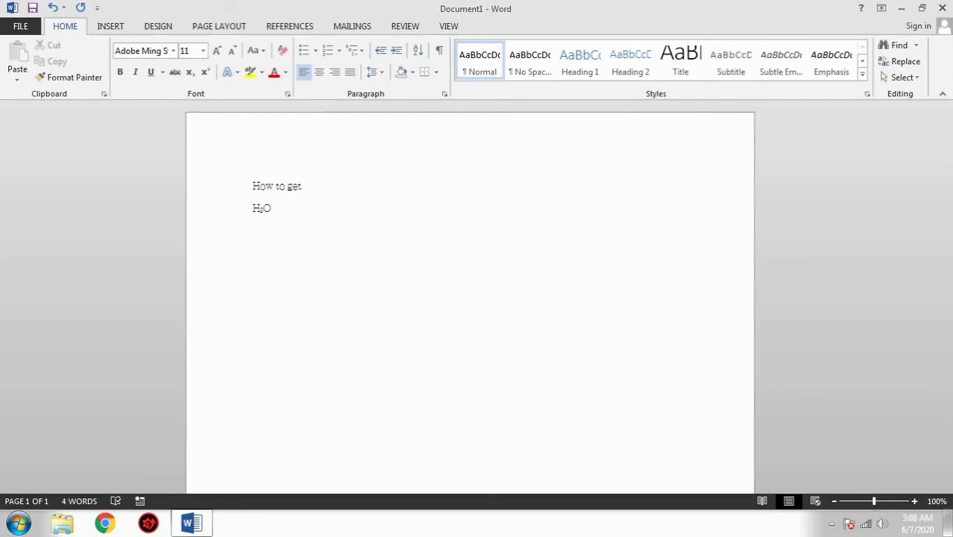
{"action": "type", "text": "Mid"}
{"action": "type", "text": "roso"}
{"action": "type", "text": "ft"}
{"action": "type", "text": "TM"}
- Format the "TM" at the end of "MicrosoftTM" as superscript and clear the selection
{"action": "key", "text": "shift+Left"}
{"action": "key", "text": "shift+Left"}
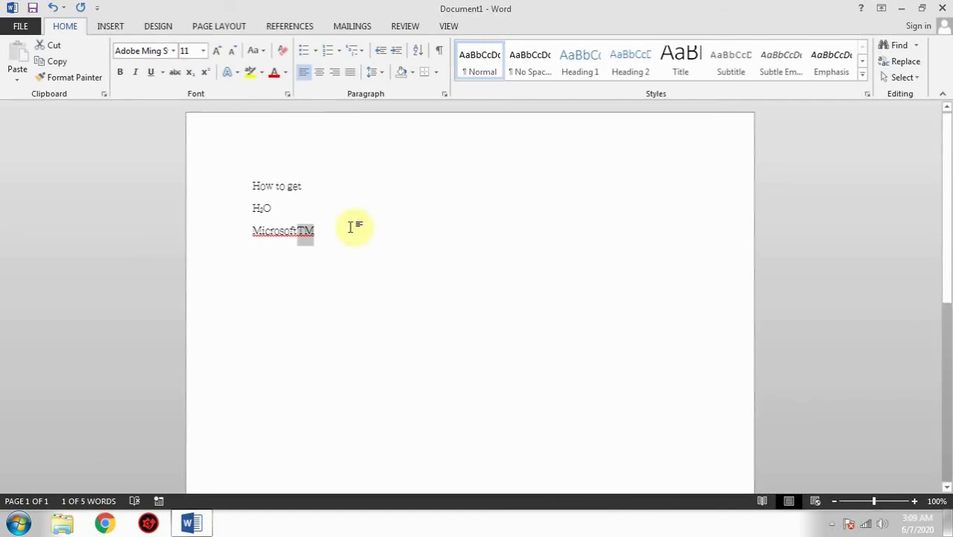
{"action": "left_click", "coordinate": [206, 71]}
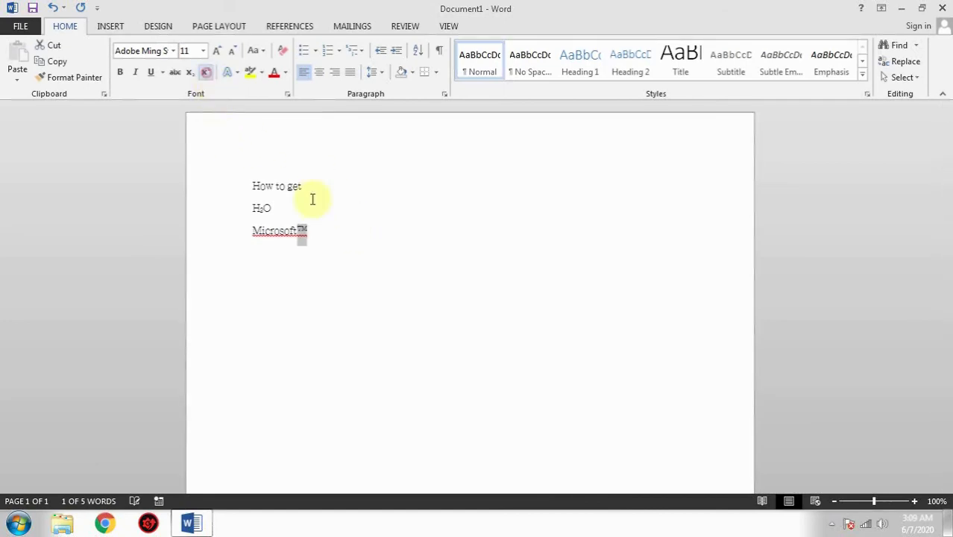
{"action": "left_click", "coordinate": [320, 355]}
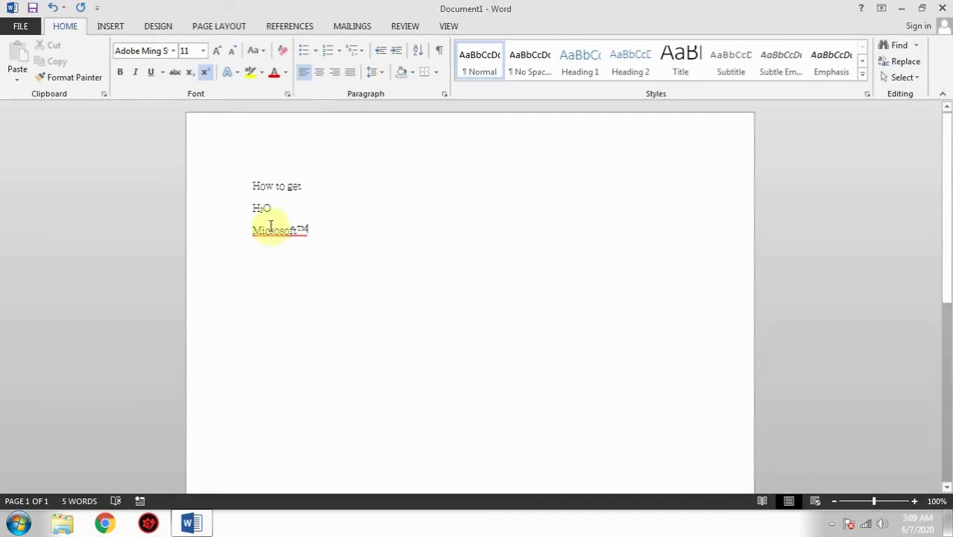
- Point out the subscript in the H2O line and the superscript in the Microsoft line by selecting and deselecting them
{"action": "left_click", "coordinate": [251, 207]}
{"action": "left_click_drag", "start_coordinate": [246, 208], "coordinate": [334, 239]}
{"action": "left_click", "coordinate": [296, 268]}
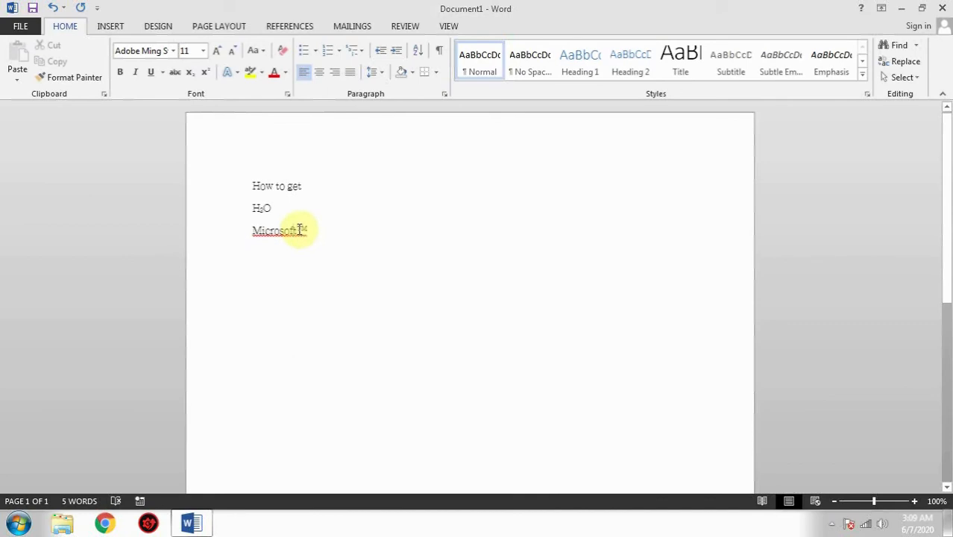
{"action": "triple_click", "coordinate": [311, 229]}
{"action": "left_click", "coordinate": [305, 261]}
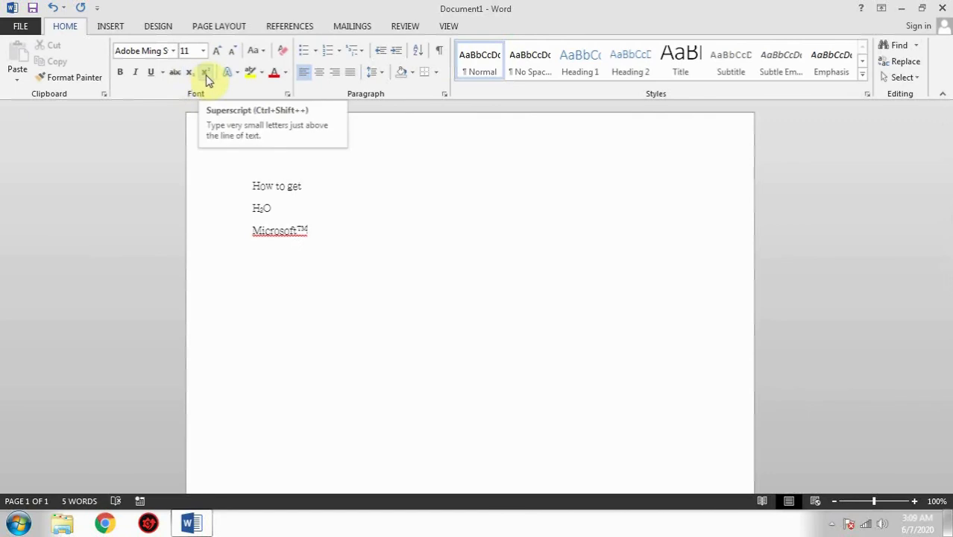
{"action": "left_click_drag", "start_coordinate": [253, 208], "coordinate": [274, 208]}
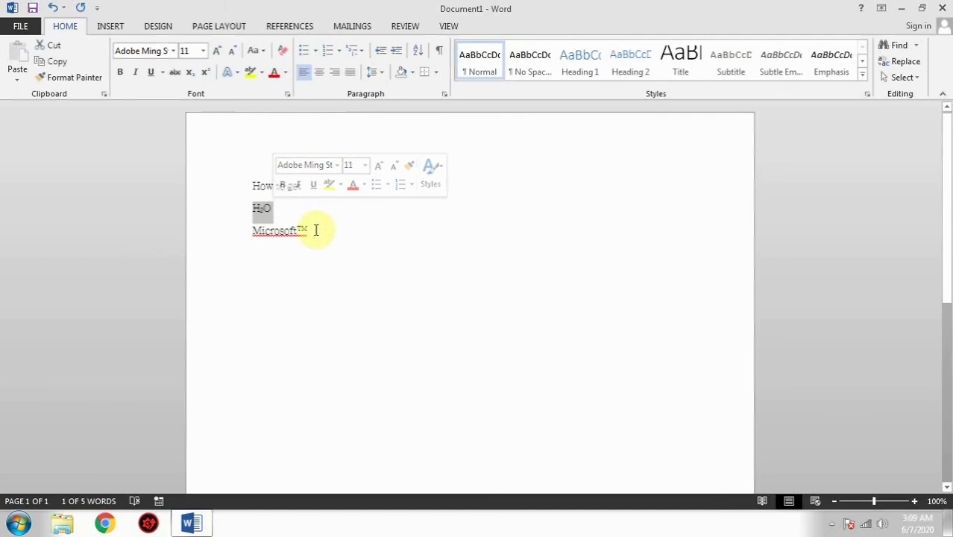
{"action": "left_click", "coordinate": [313, 231]}
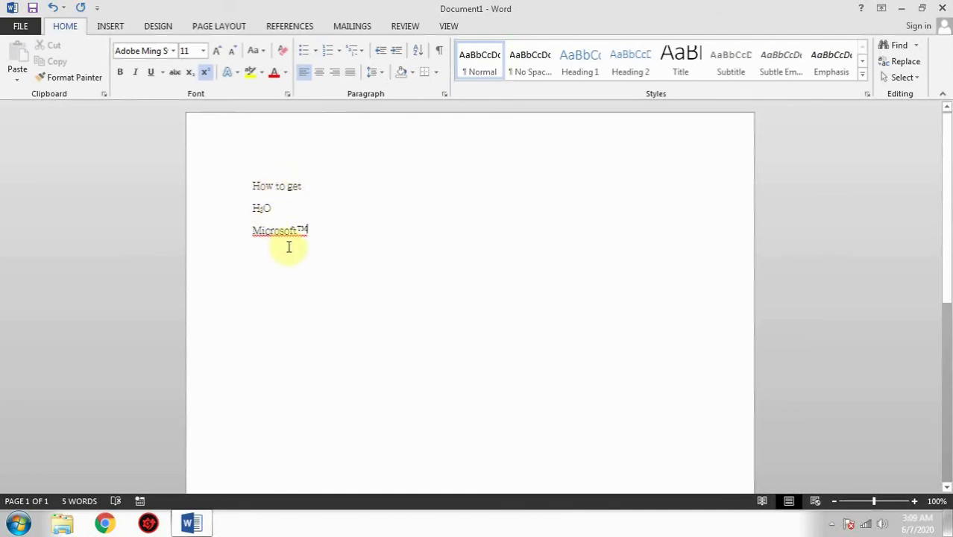
- Highlight the word "get" in the first line in yellow and change its highlight colour to bright green
{"action": "left_click_drag", "start_coordinate": [286, 187], "coordinate": [304, 188]}
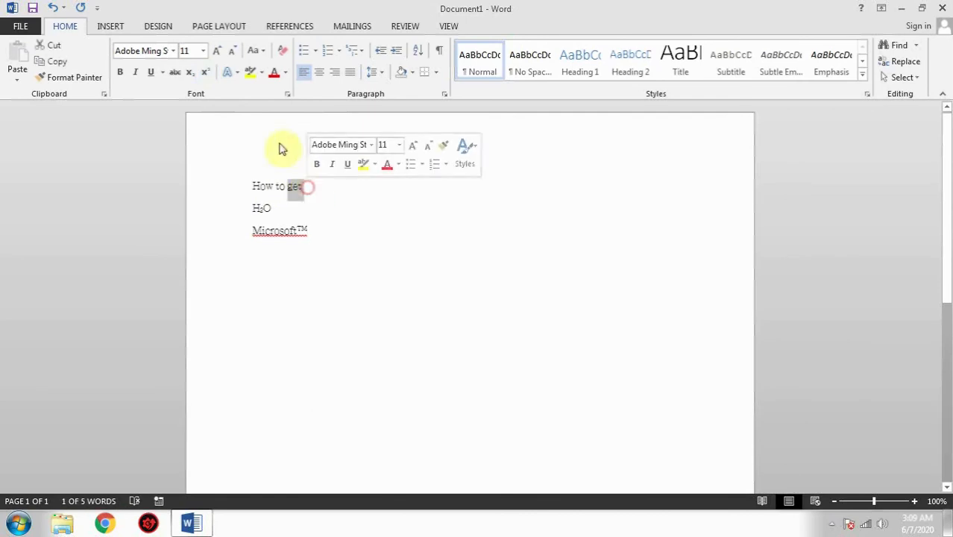
{"action": "left_click", "coordinate": [250, 71]}
{"action": "left_click", "coordinate": [370, 218]}
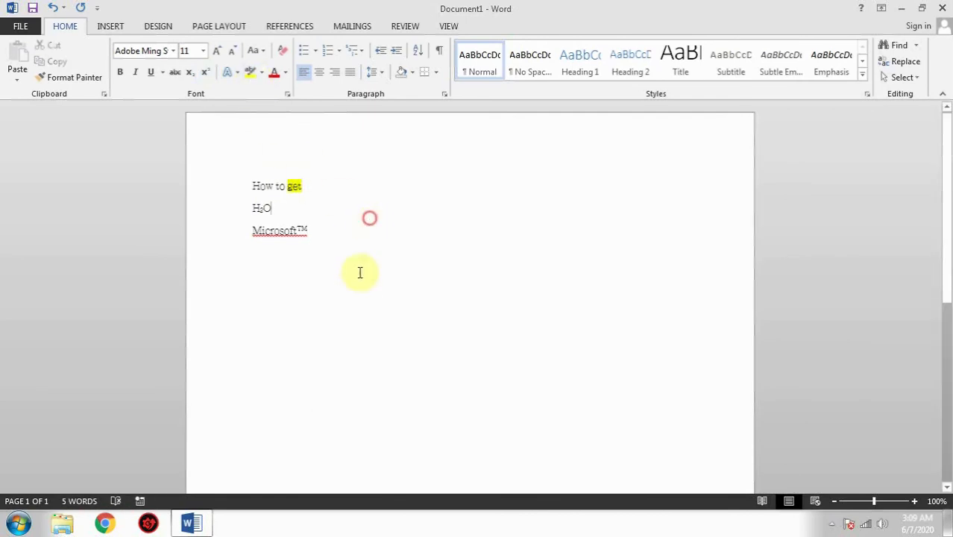
{"action": "left_click_drag", "start_coordinate": [288, 188], "coordinate": [308, 188]}
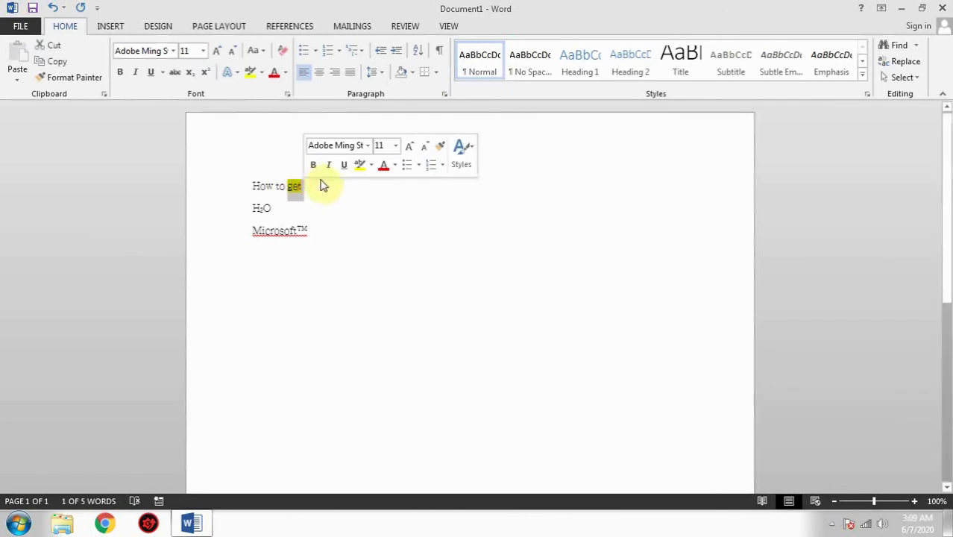
{"action": "left_click", "coordinate": [260, 73]}
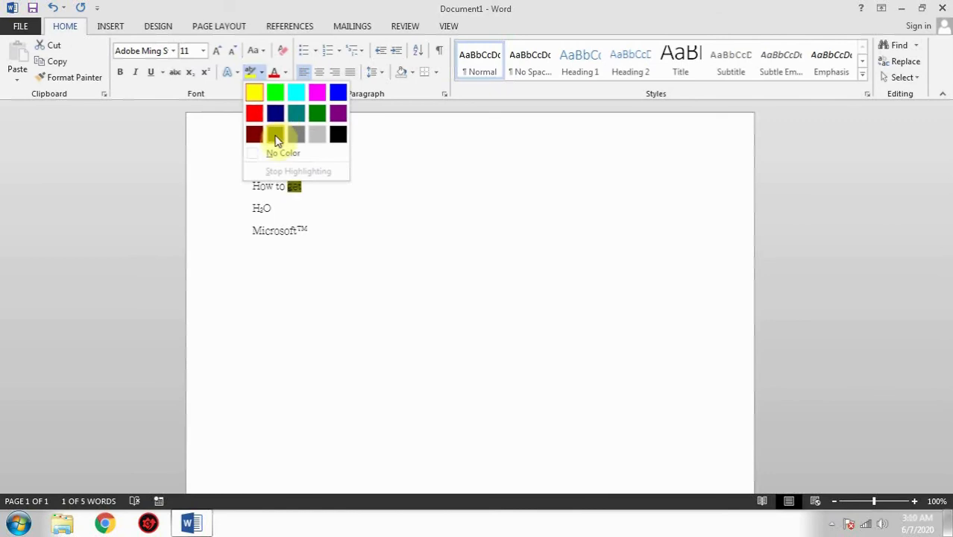
{"action": "left_click", "coordinate": [277, 92]}
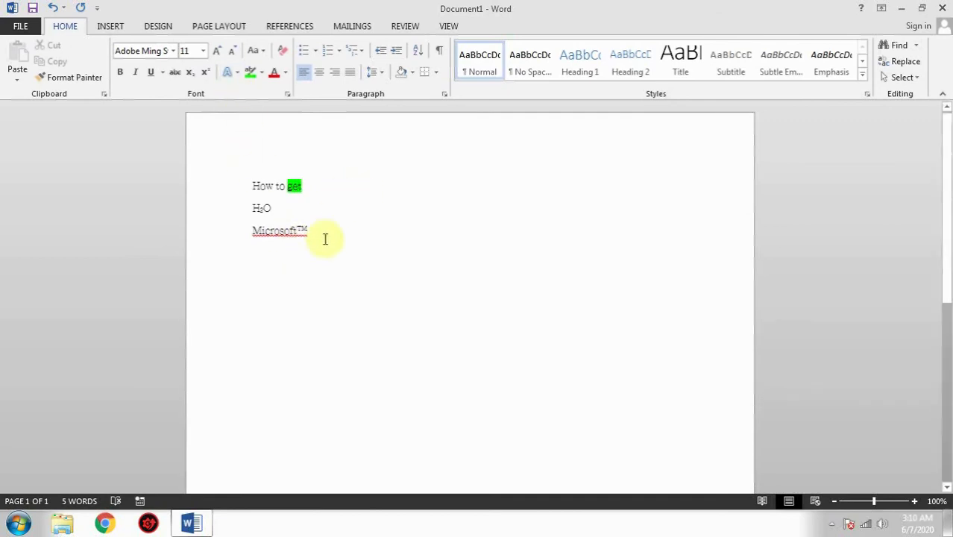
- Increase the font size of the whole "Microsoft™" line step by step up to 90
{"action": "left_click_drag", "start_coordinate": [326, 229], "coordinate": [240, 230]}
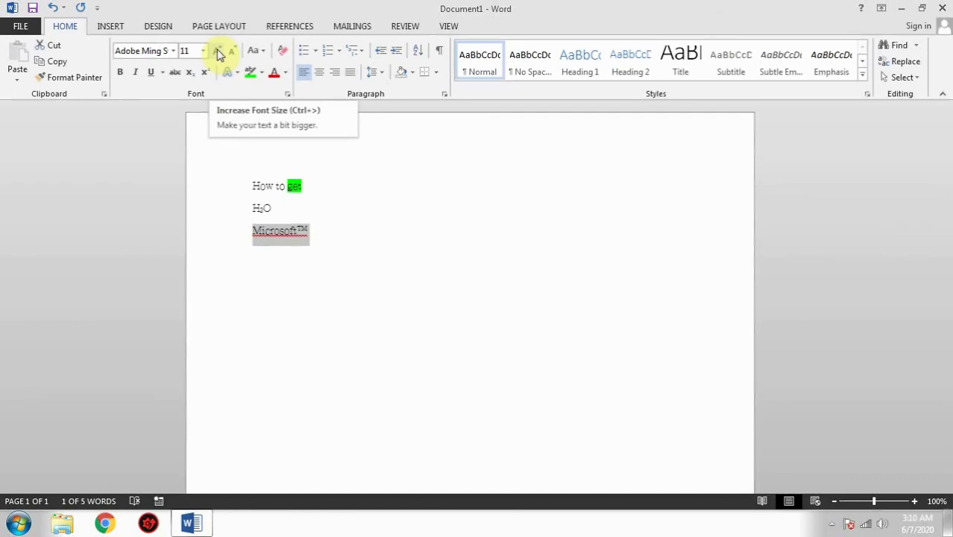
{"action": "left_click", "coordinate": [204, 51]}
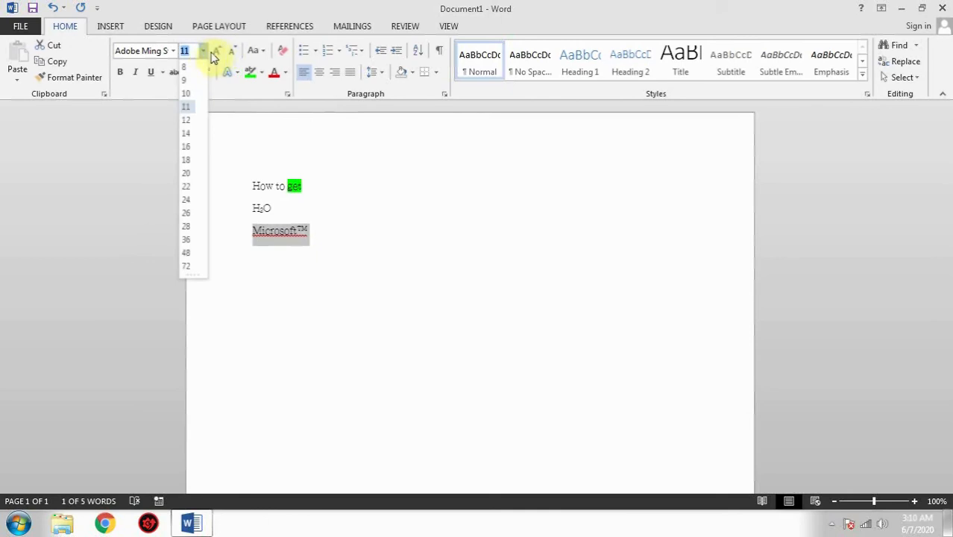
{"action": "left_click", "coordinate": [219, 52]}
{"action": "left_click", "coordinate": [219, 52]}
{"action": "left_click", "coordinate": [219, 52]}
{"action": "left_click", "coordinate": [218, 52]}
{"action": "left_click", "coordinate": [219, 52]}
{"action": "left_click", "coordinate": [219, 52]}
{"action": "left_click", "coordinate": [219, 52]}
{"action": "left_click", "coordinate": [219, 51]}
{"action": "left_click", "coordinate": [218, 52]}
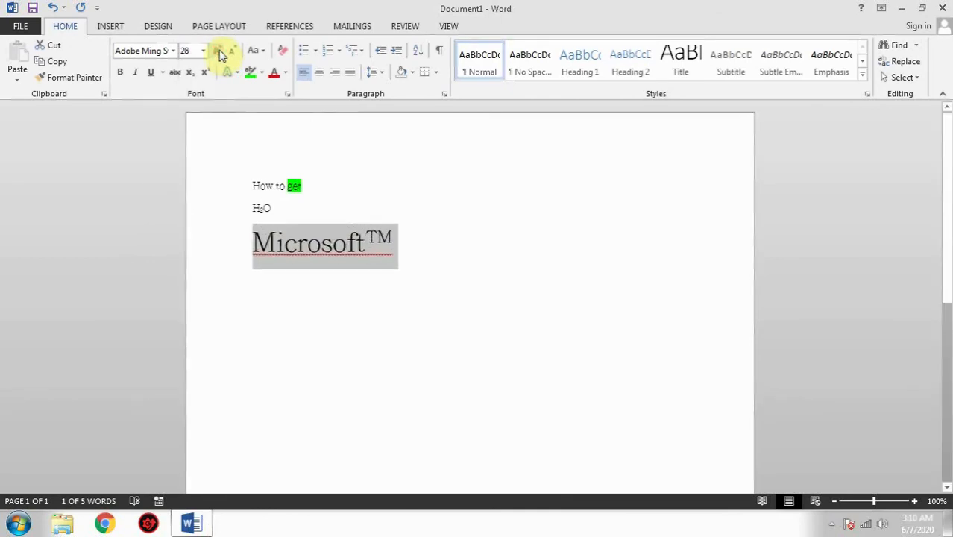
{"action": "left_click", "coordinate": [219, 52]}
{"action": "left_click", "coordinate": [219, 51]}
{"action": "left_click", "coordinate": [219, 51]}
{"action": "left_click", "coordinate": [219, 52]}
{"action": "left_click", "coordinate": [218, 51]}
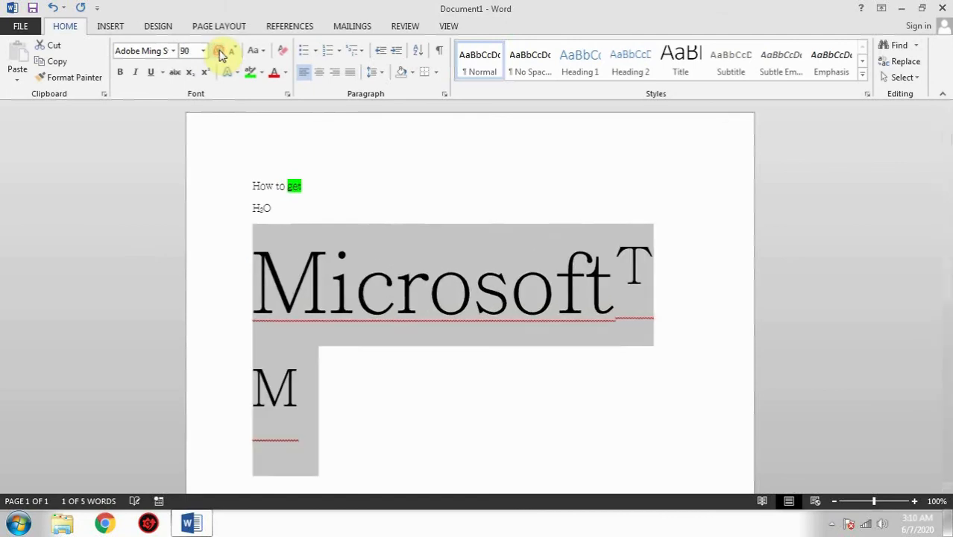
- Decrease the font size of the "Microsoft™" line step by step, finishing at 36
{"action": "left_click", "coordinate": [233, 52]}
{"action": "left_click", "coordinate": [233, 52]}
{"action": "left_click", "coordinate": [233, 52]}
{"action": "left_click", "coordinate": [233, 52]}
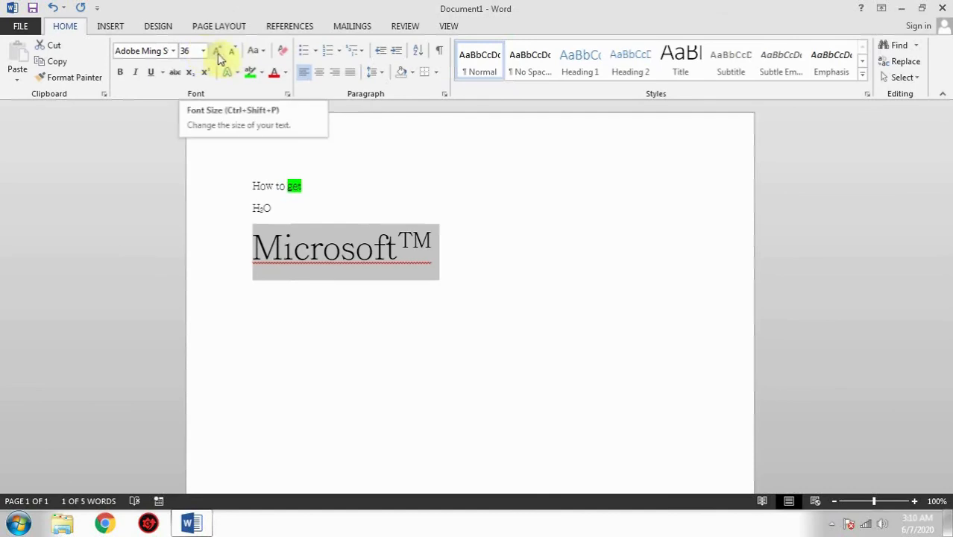
{"action": "left_click", "coordinate": [231, 52]}
{"action": "left_click", "coordinate": [216, 52]}
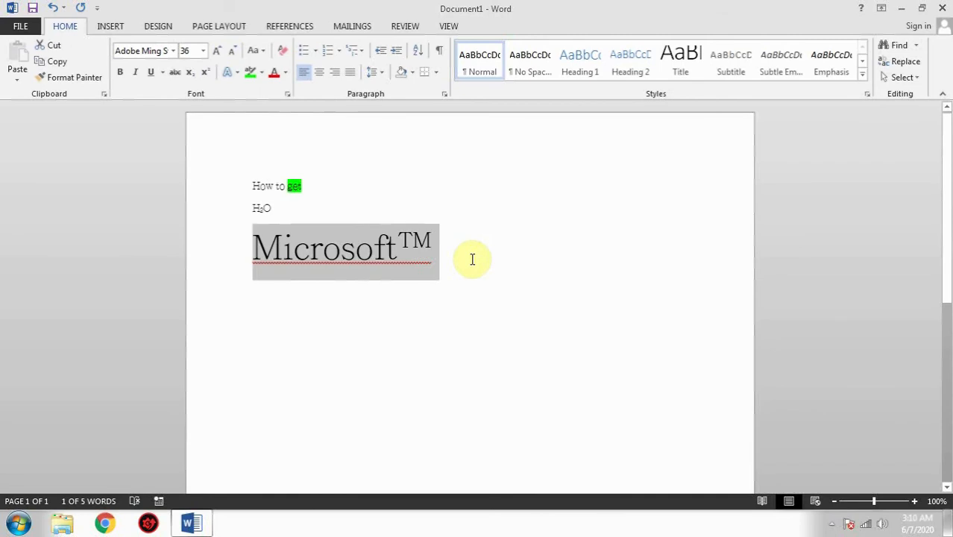
- Delete the "Microsoft™" line and the remaining "How to get" and H2O lines to empty the document
{"action": "key", "text": "Delete"}
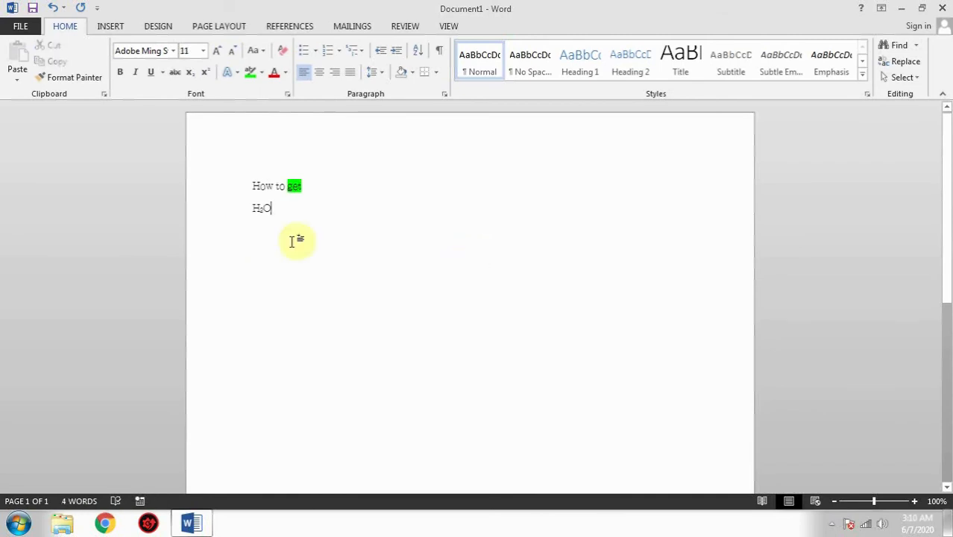
{"action": "left_click_drag", "start_coordinate": [302, 217], "coordinate": [239, 187]}
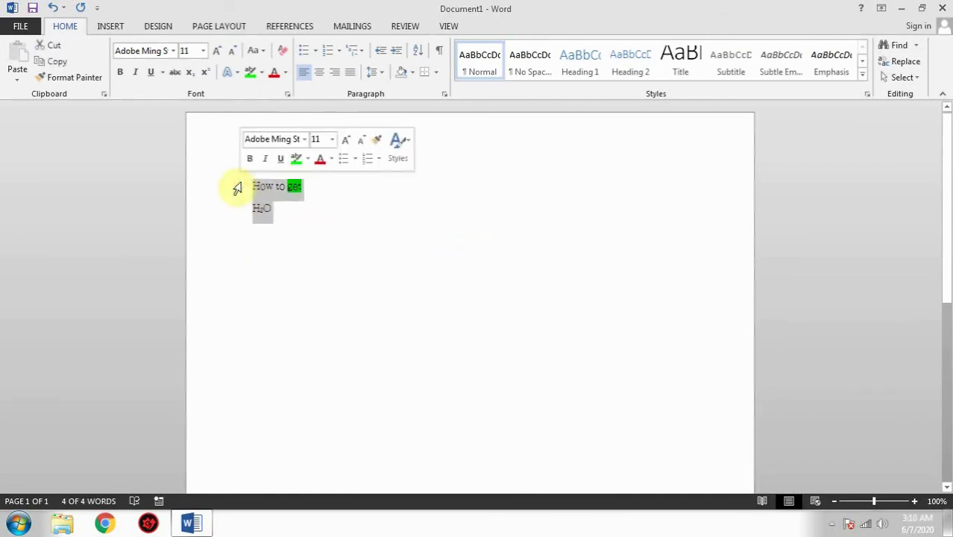
{"action": "key", "text": "Delete"}
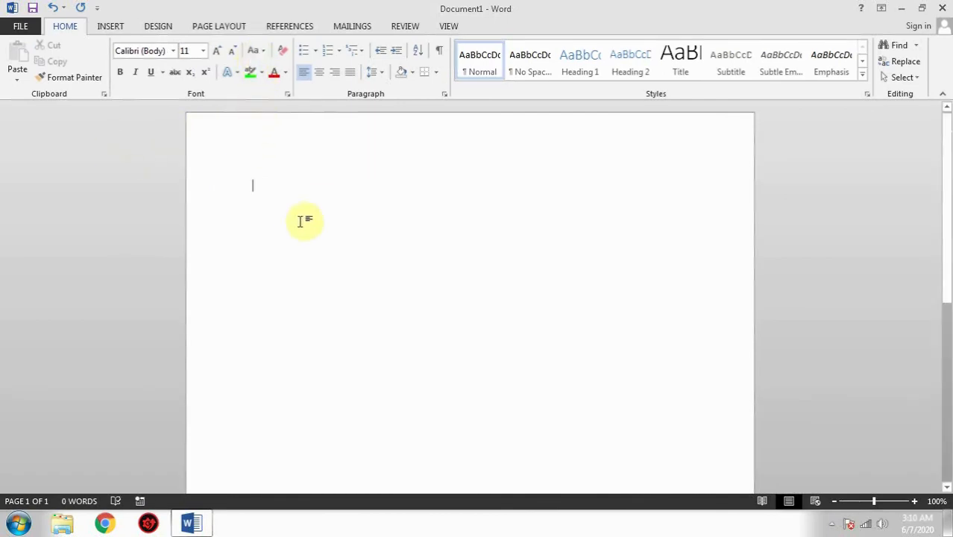
- Enter "How to get" on the first line of the empty document
{"action": "type", "text": "How to get"}
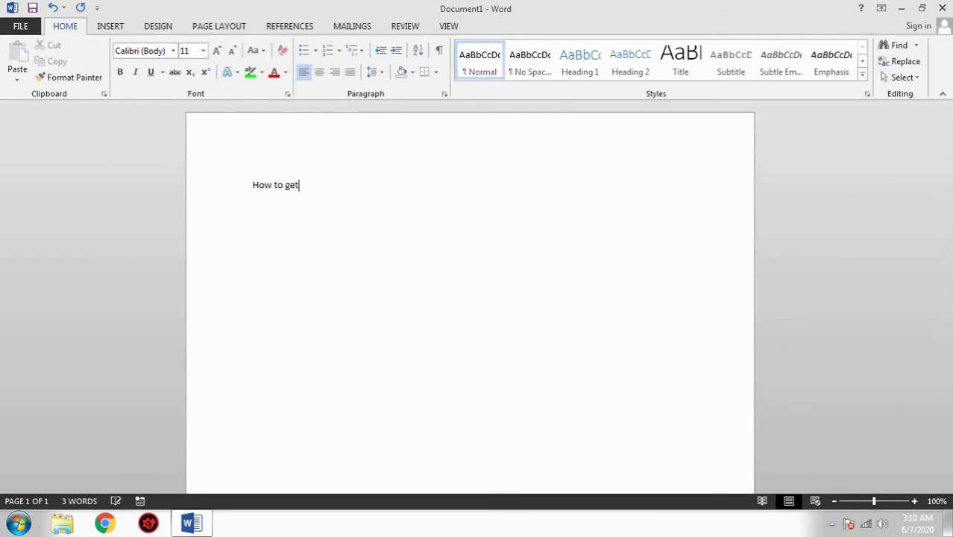
{"action": "left_click", "coordinate": [289, 217]}
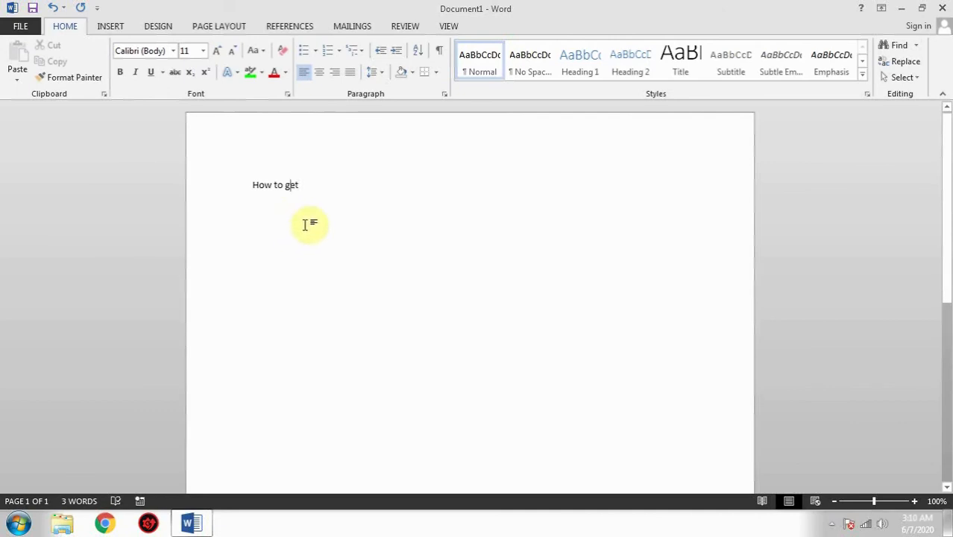
{"action": "left_click_drag", "start_coordinate": [253, 184], "coordinate": [321, 180]}
{"action": "left_click", "coordinate": [256, 186]}
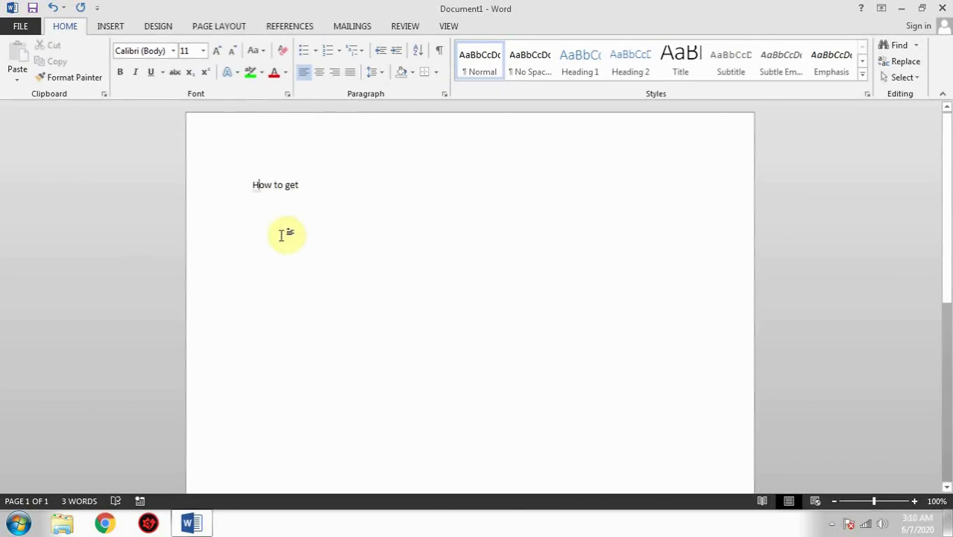
- Change the case of the "How to get" line to Capitalize Each Word
{"action": "left_click_drag", "start_coordinate": [320, 187], "coordinate": [240, 185]}
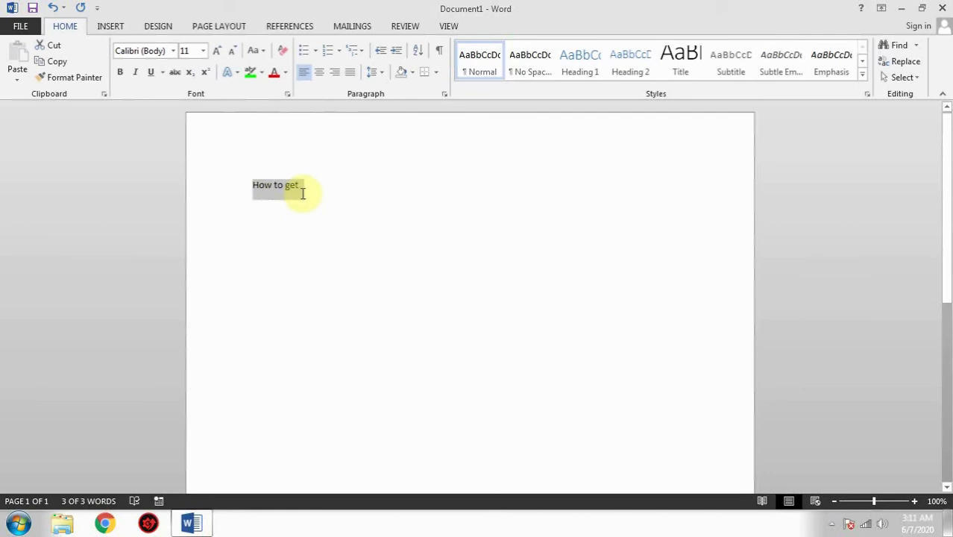
{"action": "left_click", "coordinate": [261, 51]}
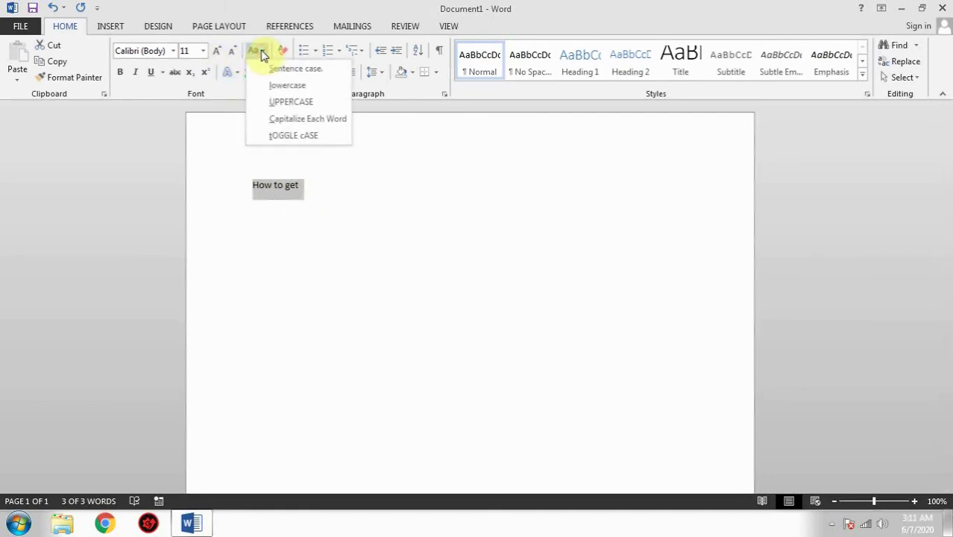
{"action": "left_click", "coordinate": [340, 123]}
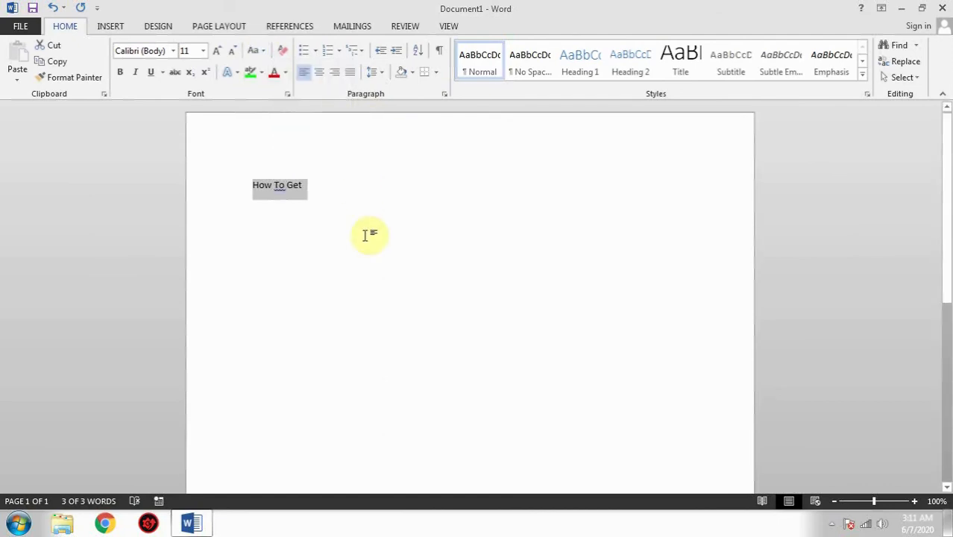
- Change the selected line's case to lowercase and after that to UPPERCASE
{"action": "left_click", "coordinate": [259, 52]}
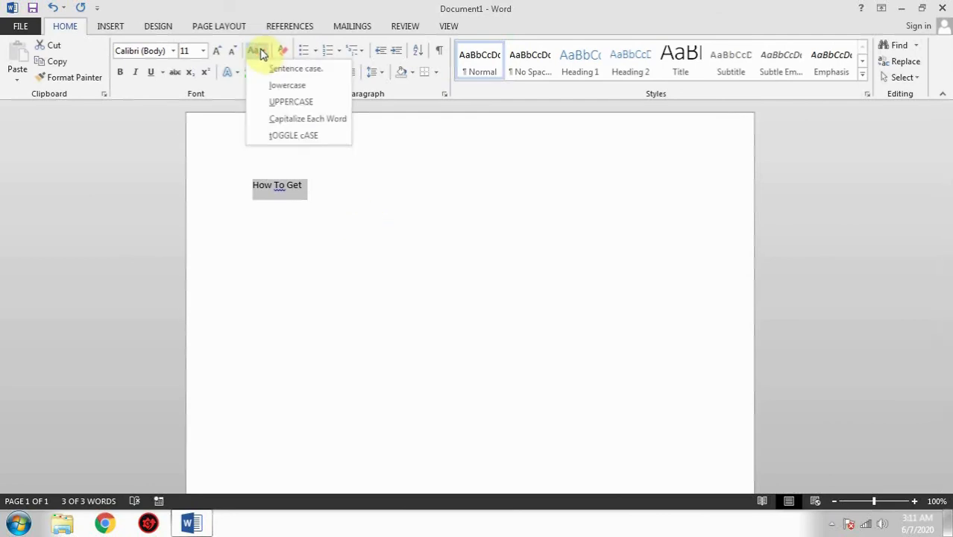
{"action": "left_click", "coordinate": [305, 85]}
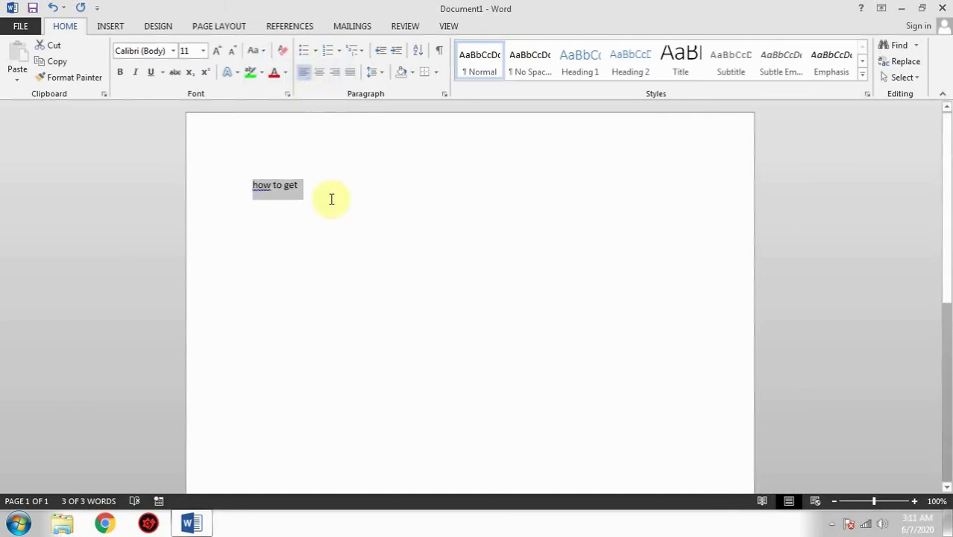
{"action": "left_click", "coordinate": [258, 53]}
{"action": "left_click", "coordinate": [283, 100]}
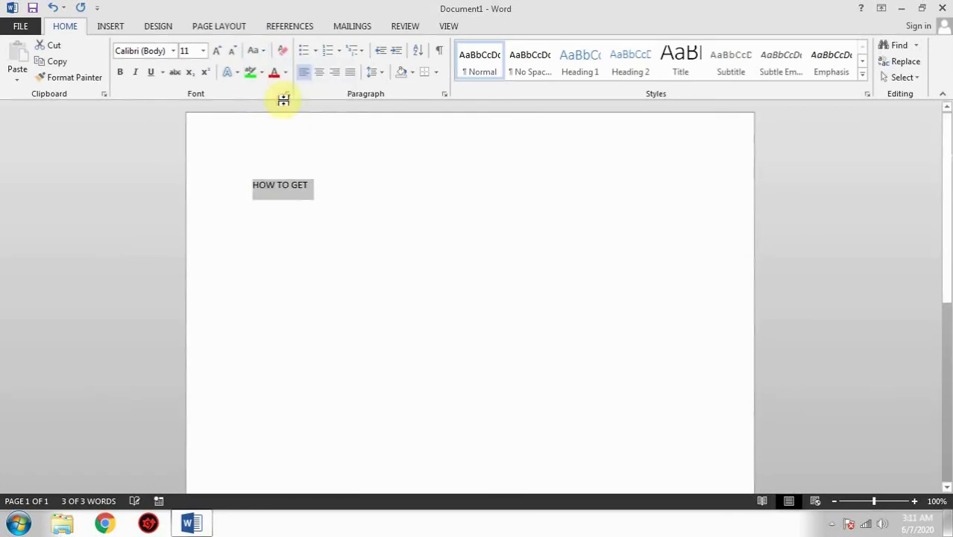
- Apply tOGGLE cASE to the selected line three times, ending in lowercase letters, and clear the selection
{"action": "left_click", "coordinate": [255, 53]}
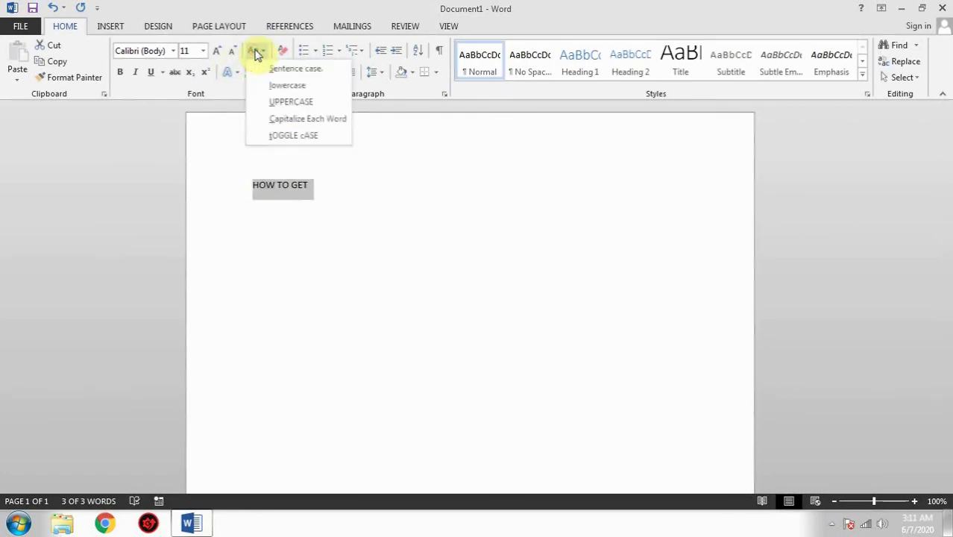
{"action": "left_click", "coordinate": [300, 138]}
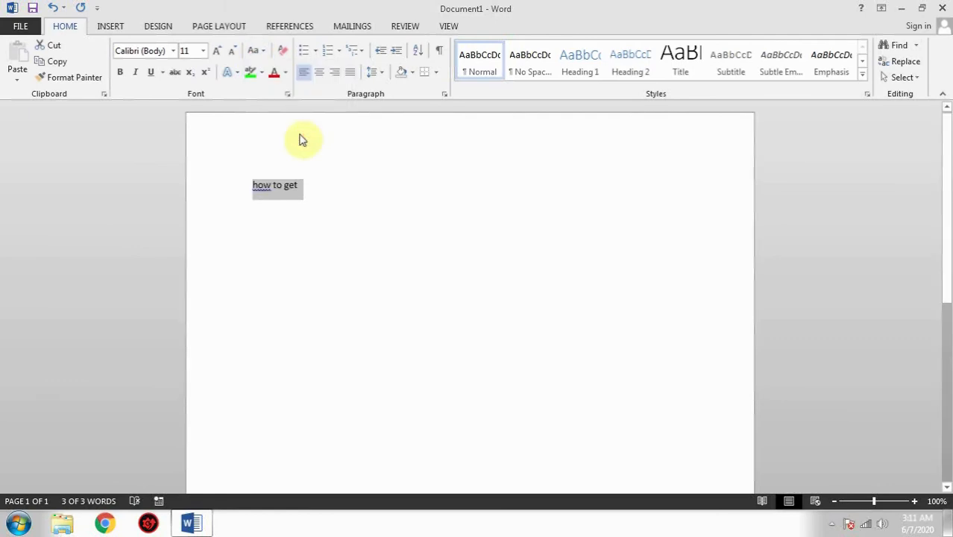
{"action": "left_click", "coordinate": [249, 51]}
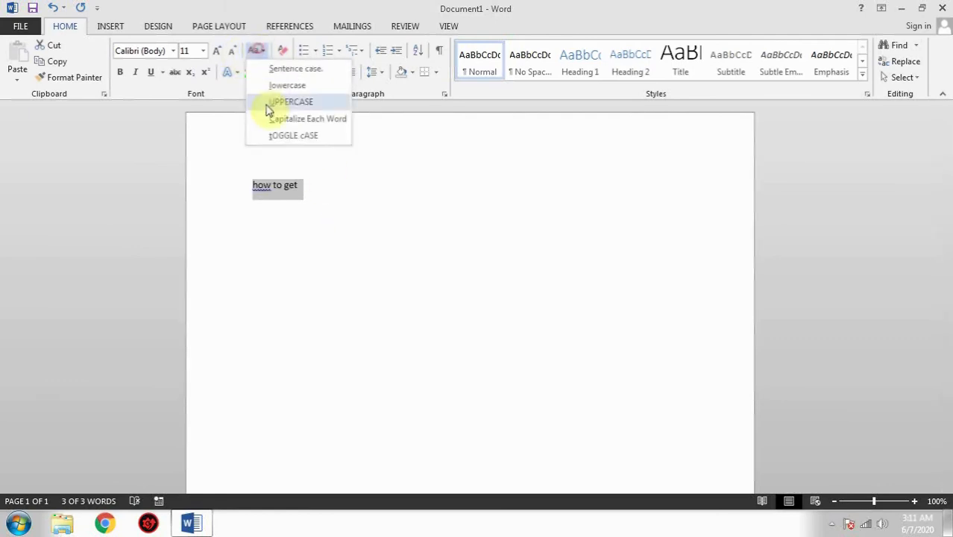
{"action": "left_click", "coordinate": [270, 135]}
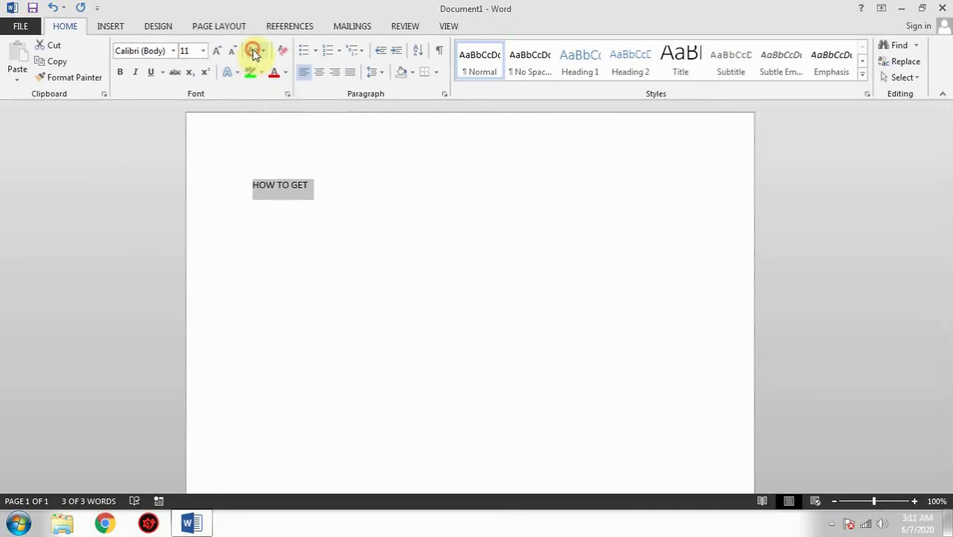
{"action": "left_click", "coordinate": [254, 52]}
{"action": "left_click", "coordinate": [264, 135]}
{"action": "left_click", "coordinate": [320, 190]}
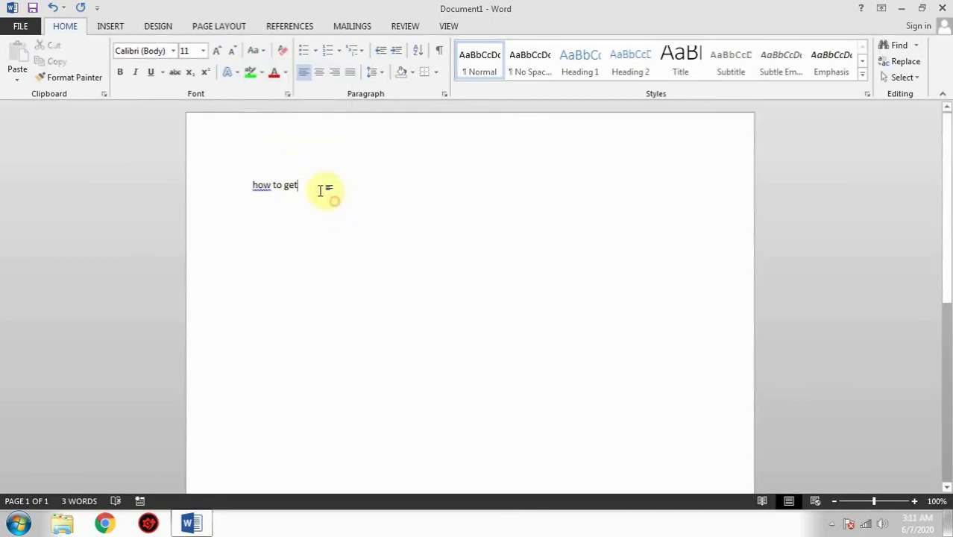
{"action": "left_click", "coordinate": [255, 52]}
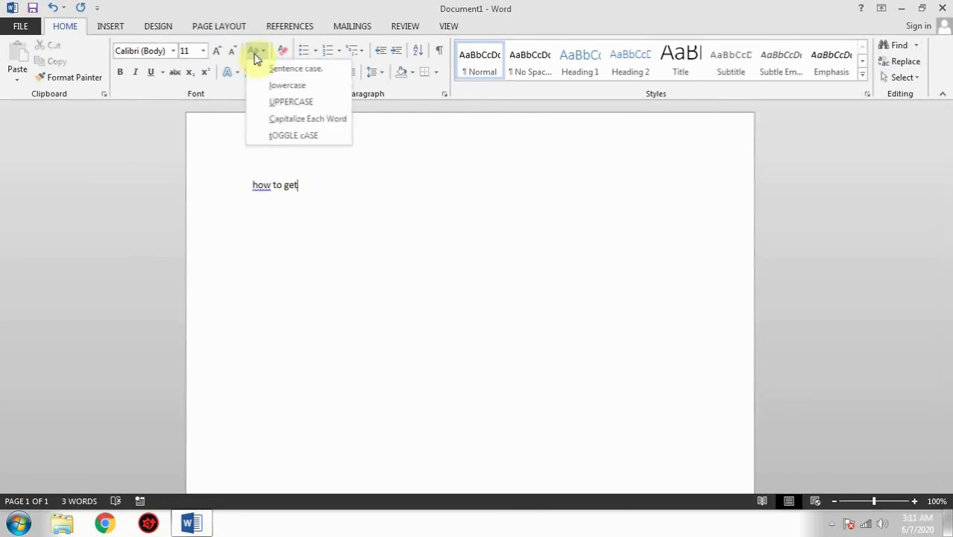
{"action": "left_click", "coordinate": [328, 203]}
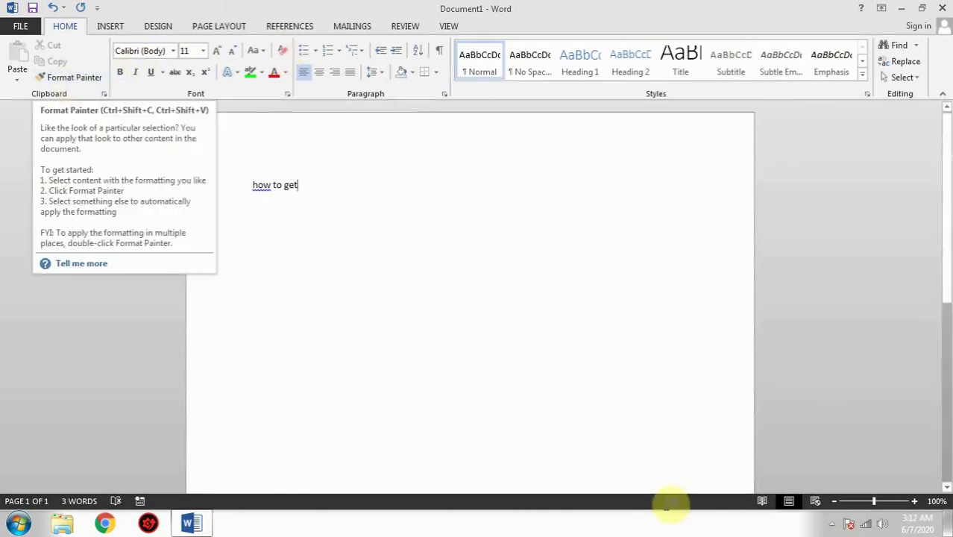
{"action": "left_click", "coordinate": [832, 525]}
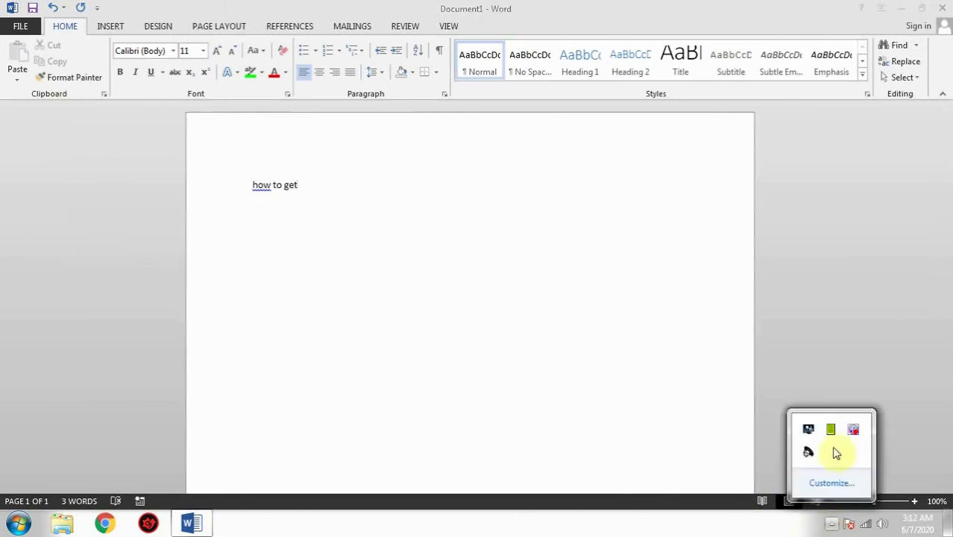